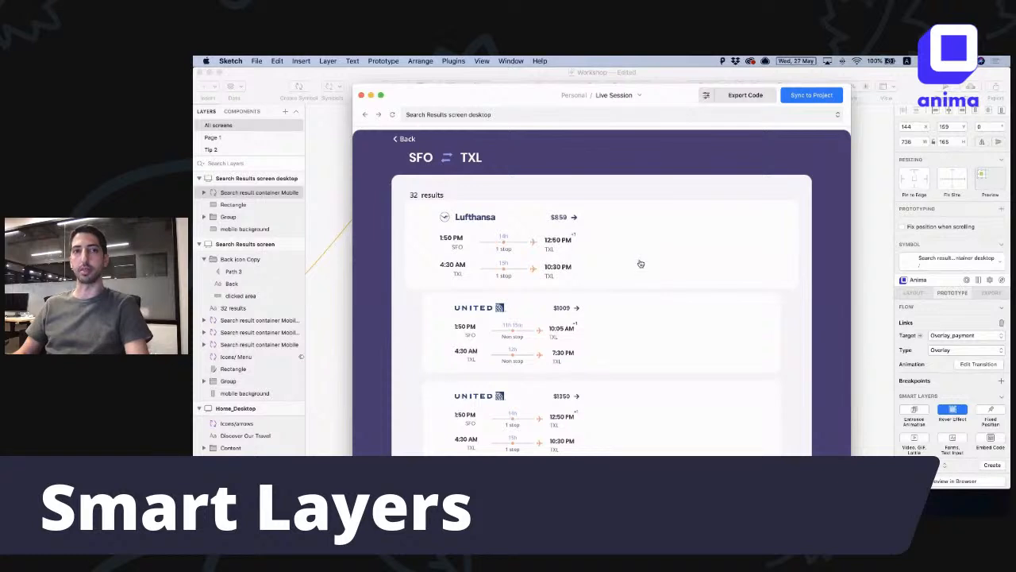
Step: Close the preview and give the Lufthansa result card a Move Left entrance animation with a duration of 0.5
left_click(361, 95)
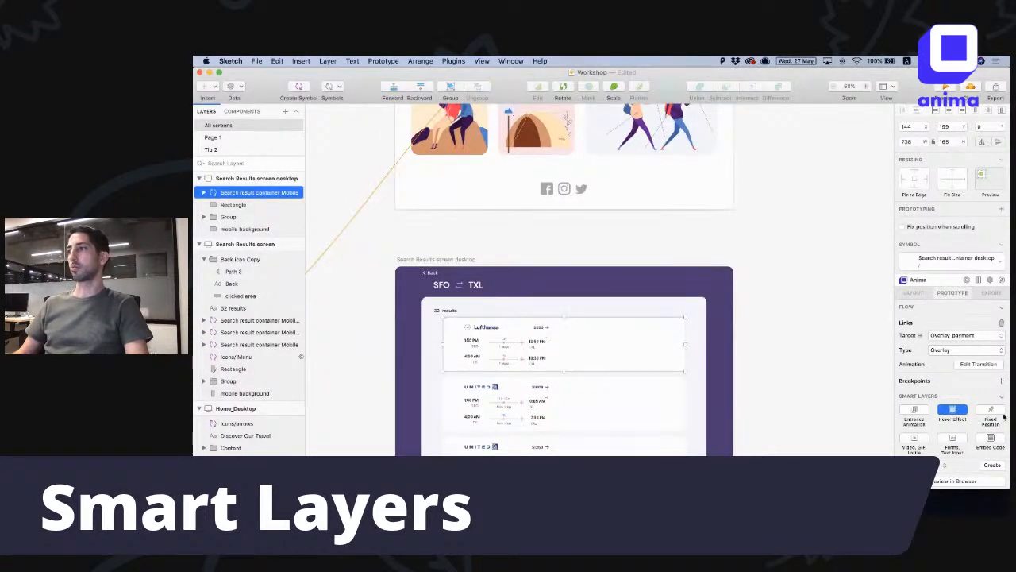
scroll(762, 220, "down", 3)
scroll(767, 218, "down", 1)
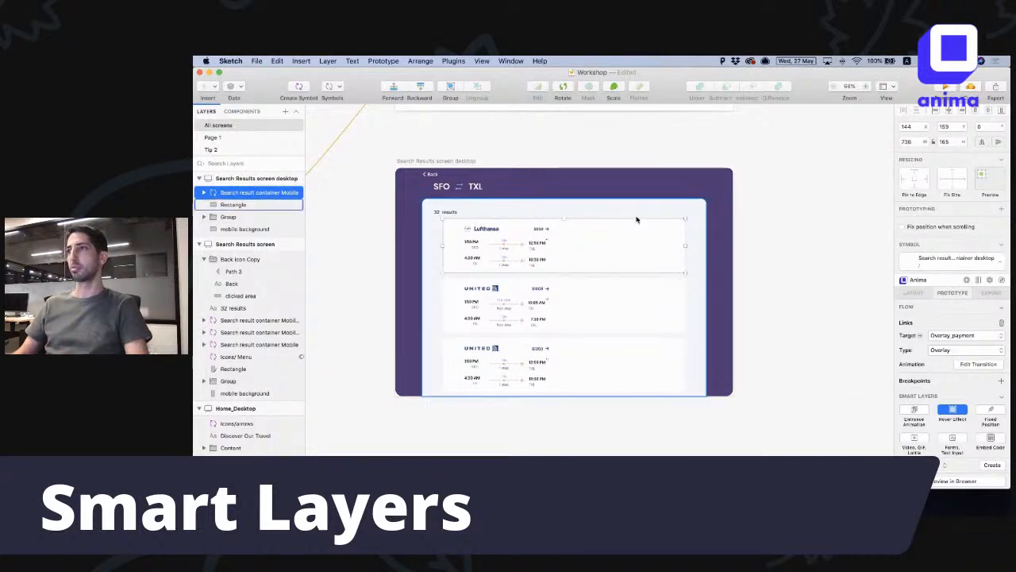
left_click(915, 411)
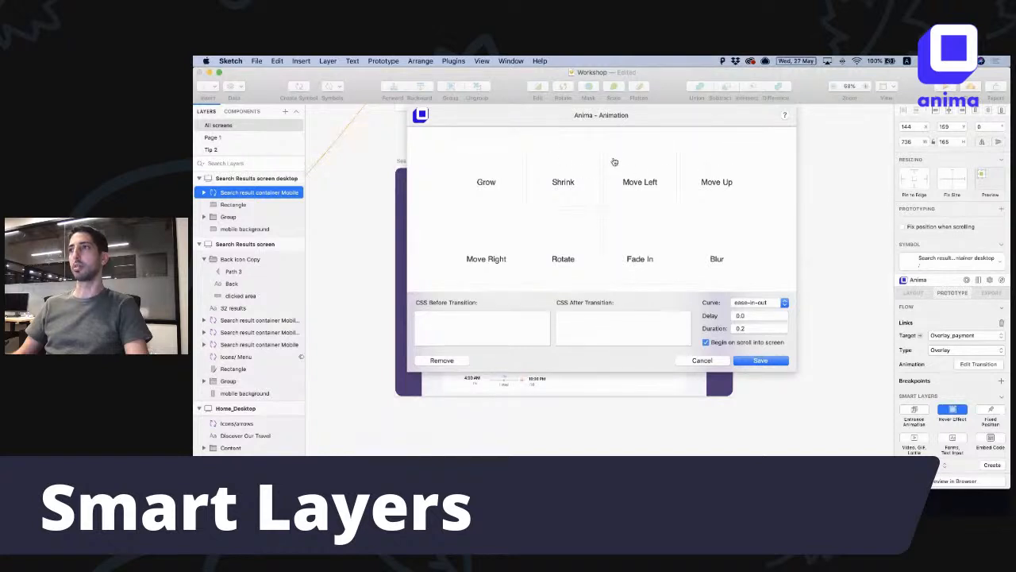
left_click(643, 162)
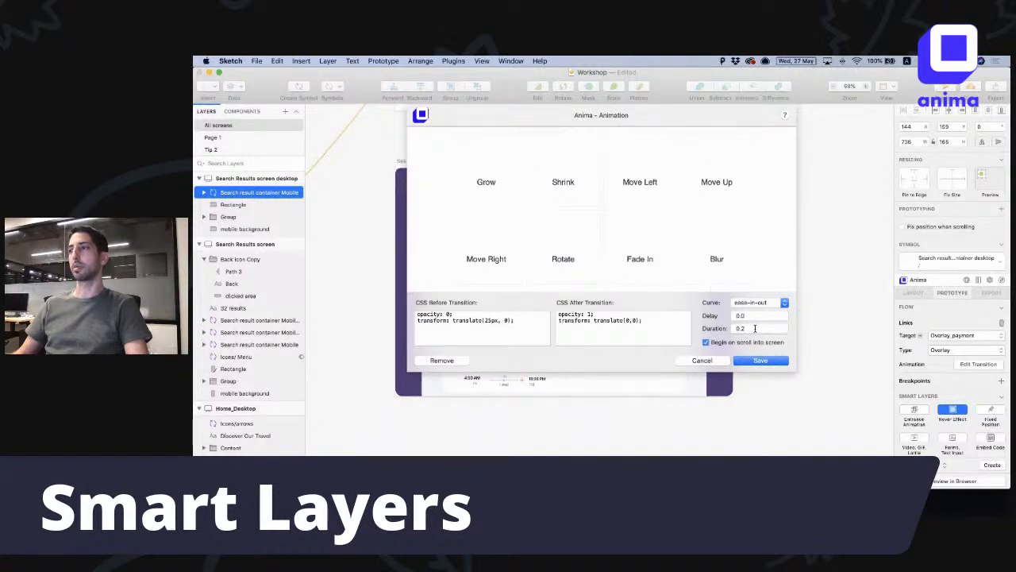
double_click(751, 329)
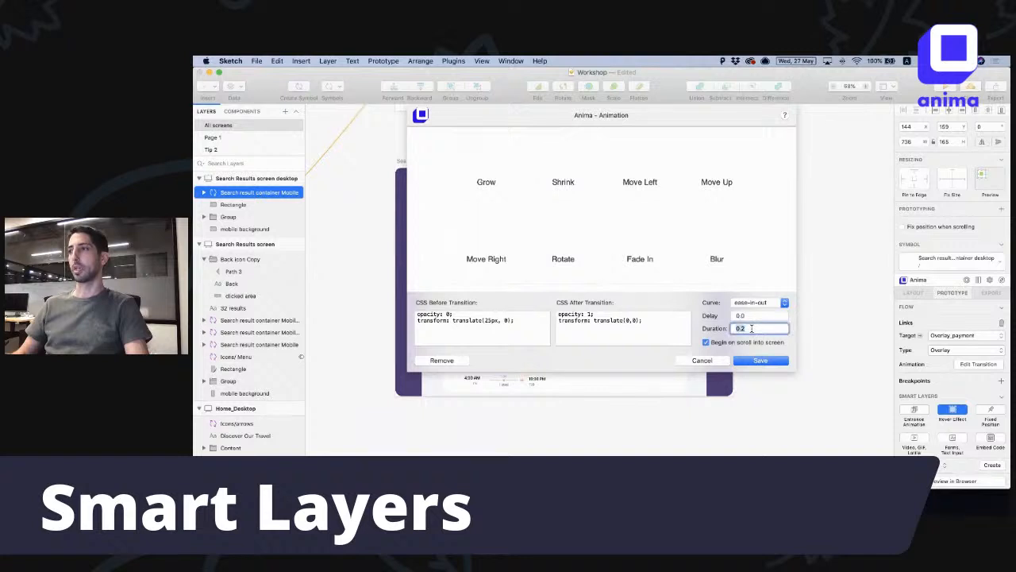
type("0.5")
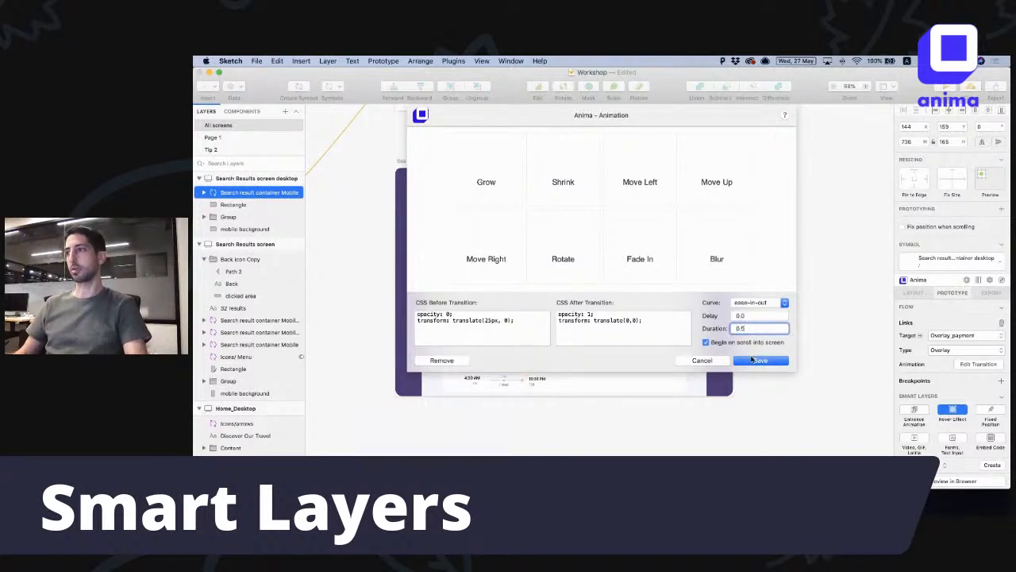
left_click(758, 361)
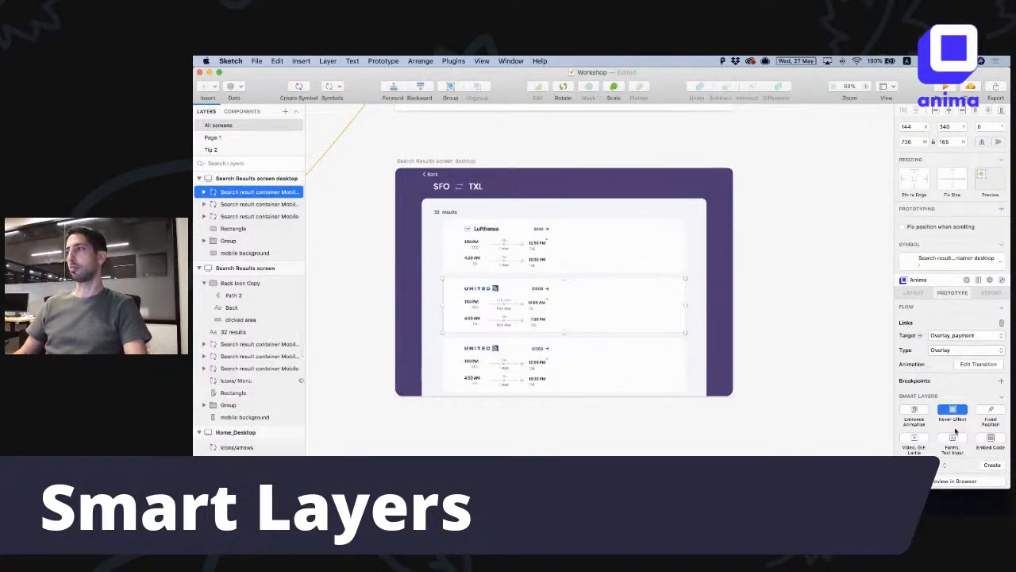
Step: Give the middle United result card a Move Left entrance animation with delay 0.5 and duration 0.5
left_click(916, 412)
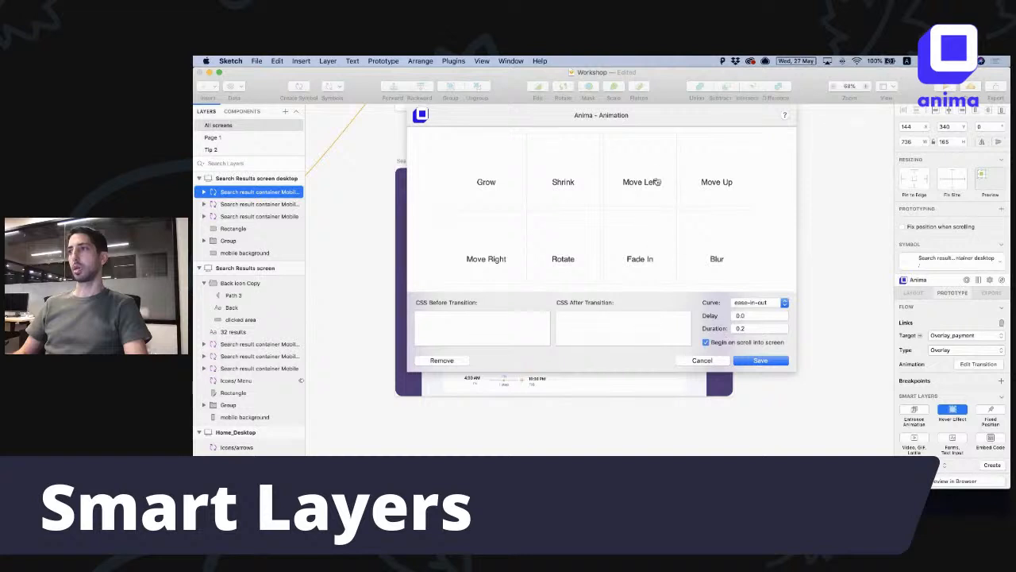
left_click(633, 182)
left_click(756, 317)
type("0.5")
left_click(770, 328)
type("0.5")
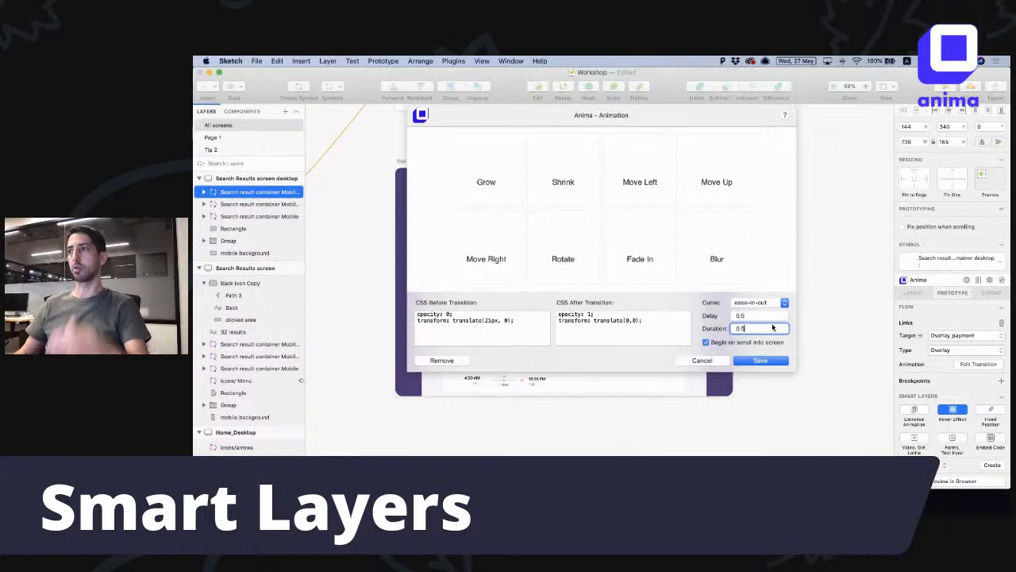
left_click(765, 363)
Step: Give the lowest United result card a Move Left entrance animation with delay 0.5 and duration 1
double_click(640, 363)
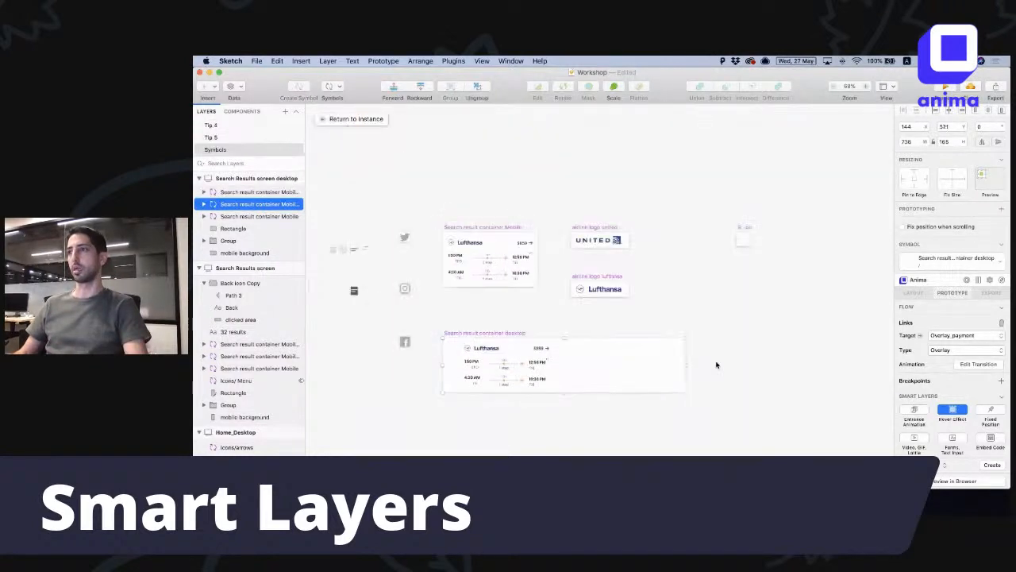
left_click(356, 118)
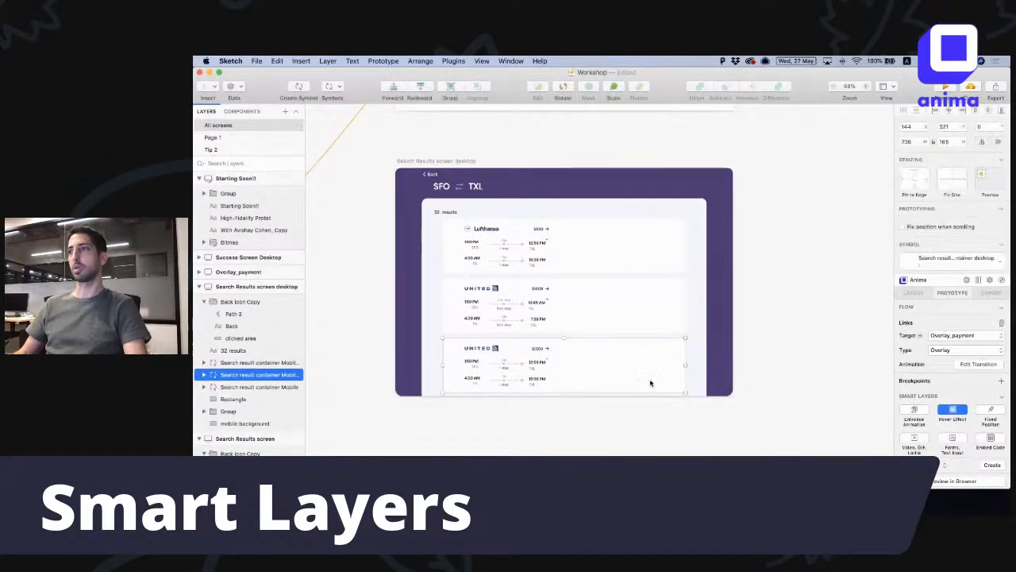
left_click(914, 412)
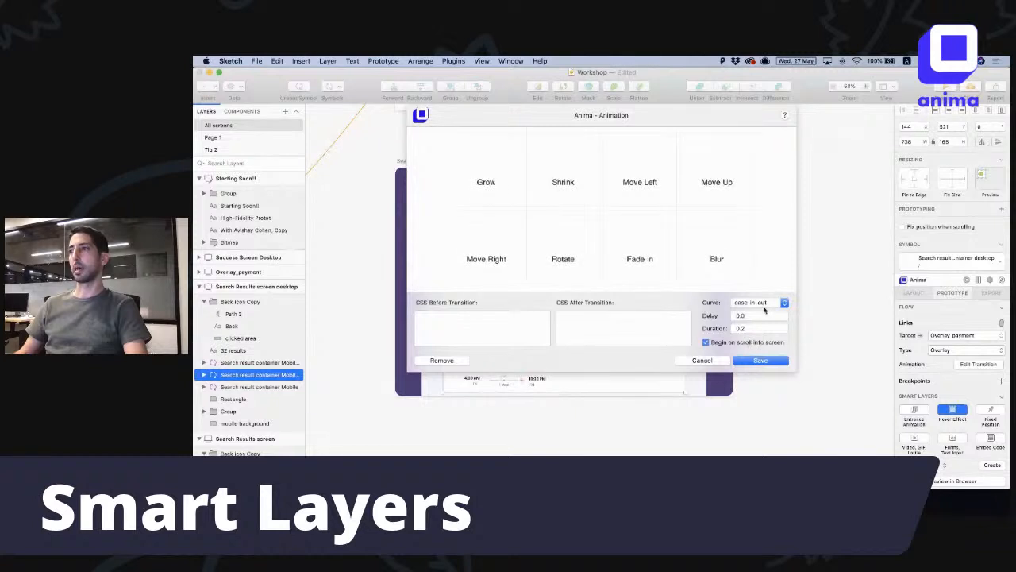
left_click(647, 173)
left_click(766, 315)
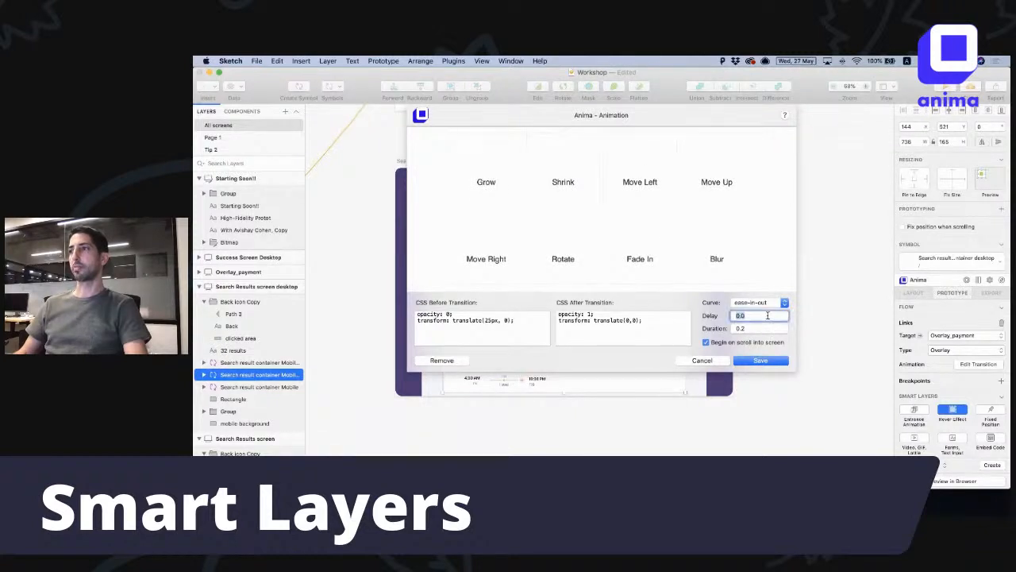
type("0.5")
key("Tab")
type("1")
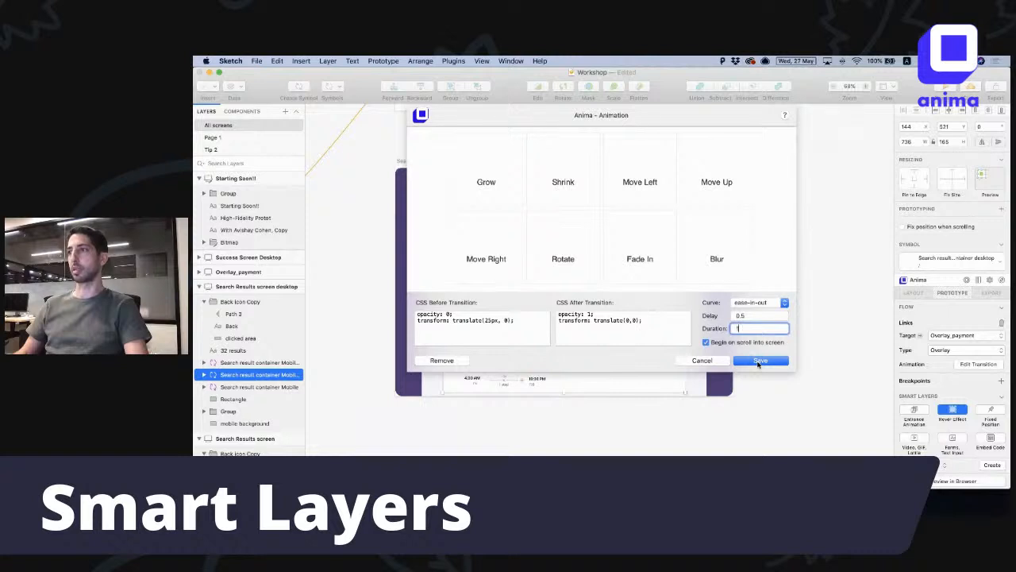
left_click(759, 362)
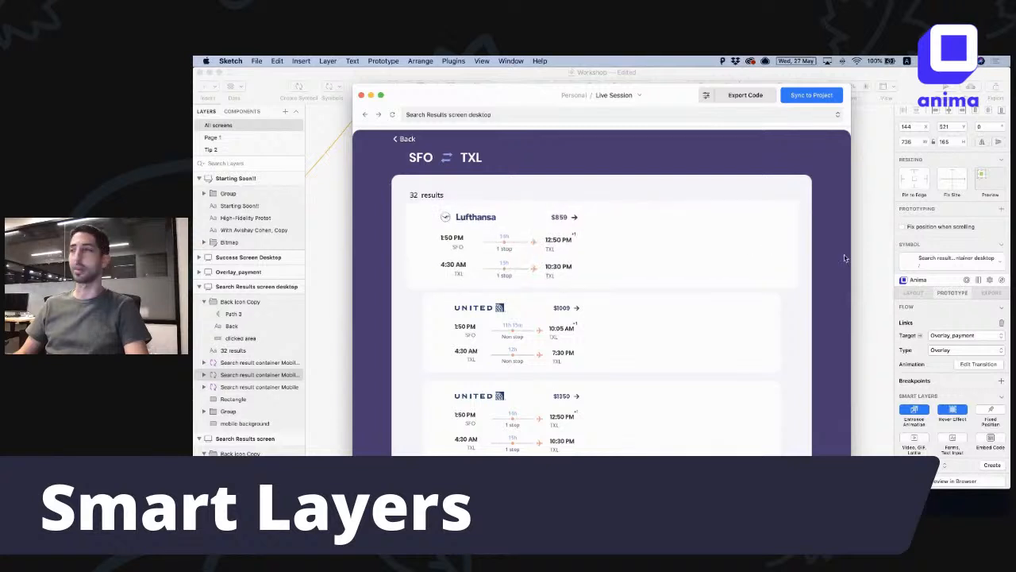
Step: Close the desktop preview and preview the mobile Search Results screen artboard instead
left_click(360, 96)
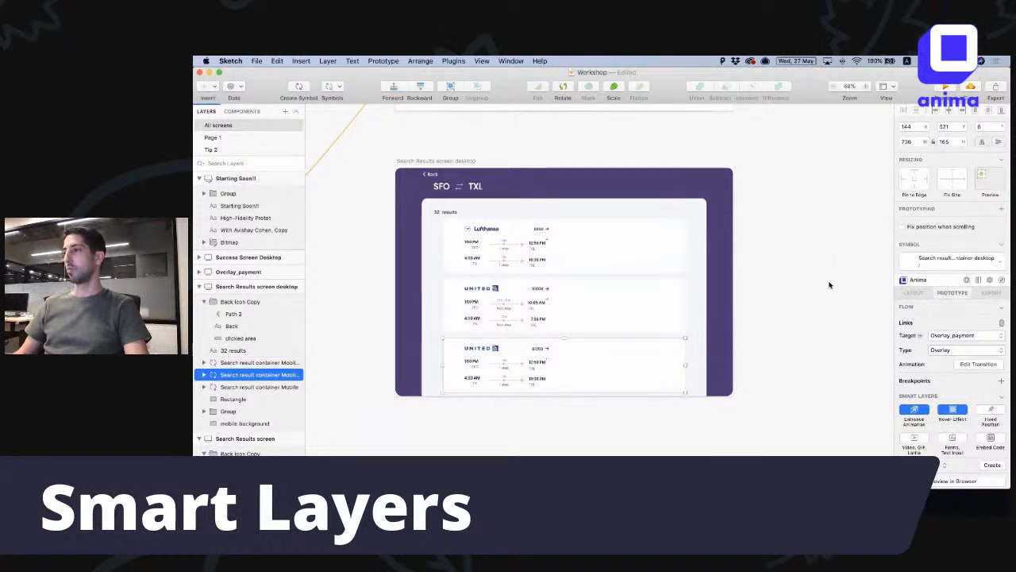
scroll(805, 284, "down", 3)
scroll(771, 280, "down", 5)
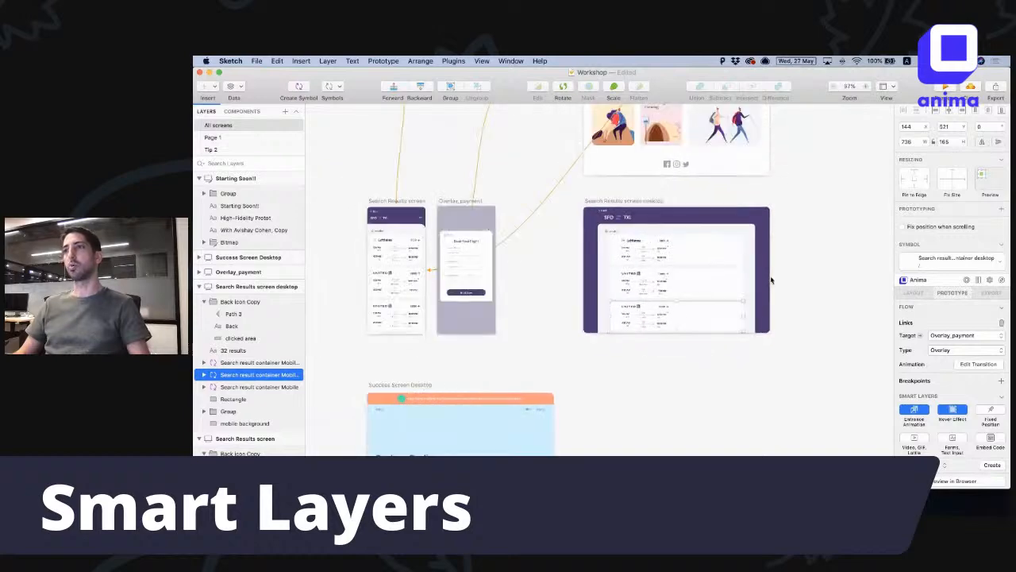
scroll(491, 279, "up", 1)
scroll(491, 279, "left", 1)
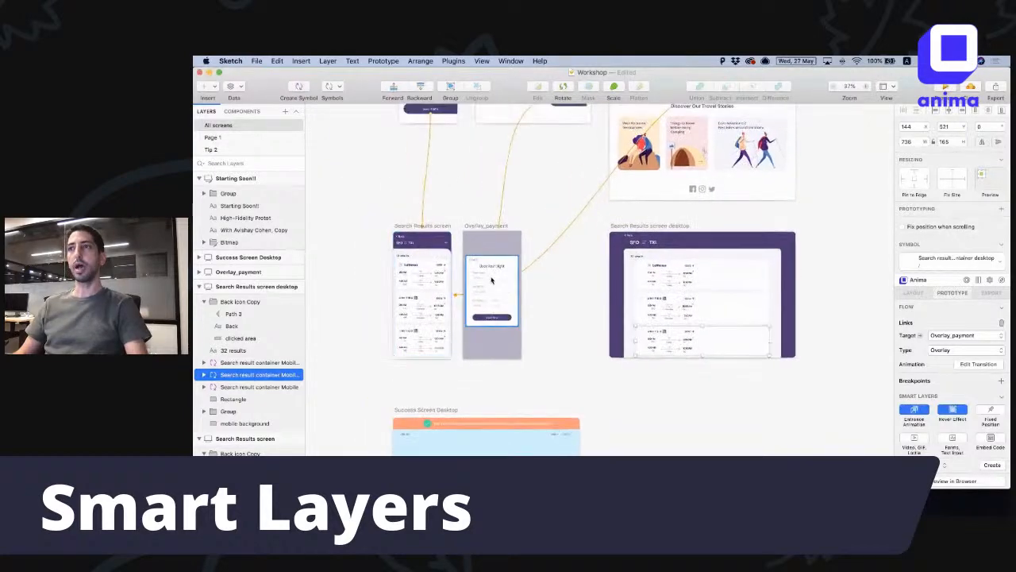
scroll(490, 280, "up", 3)
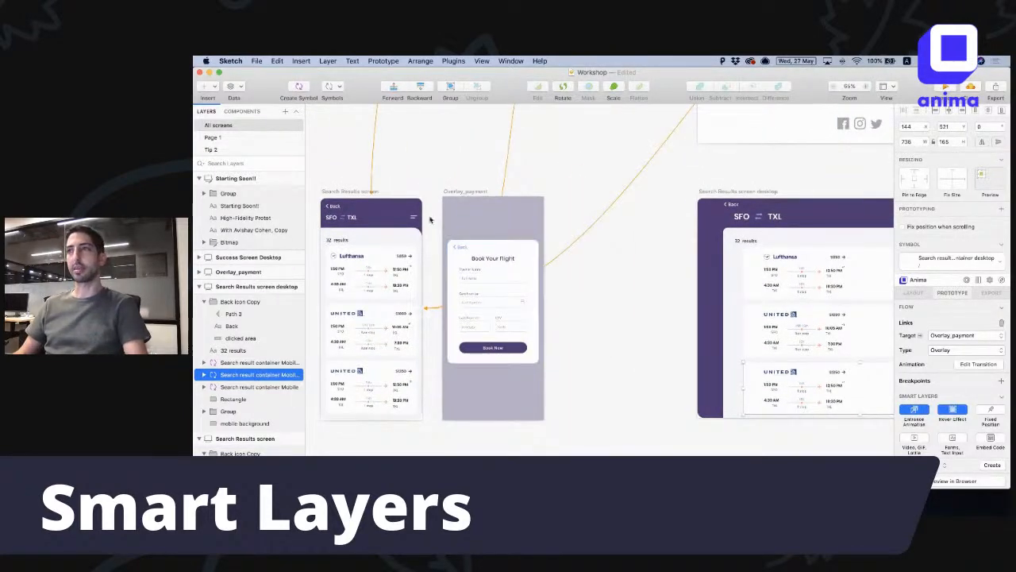
left_click(343, 193)
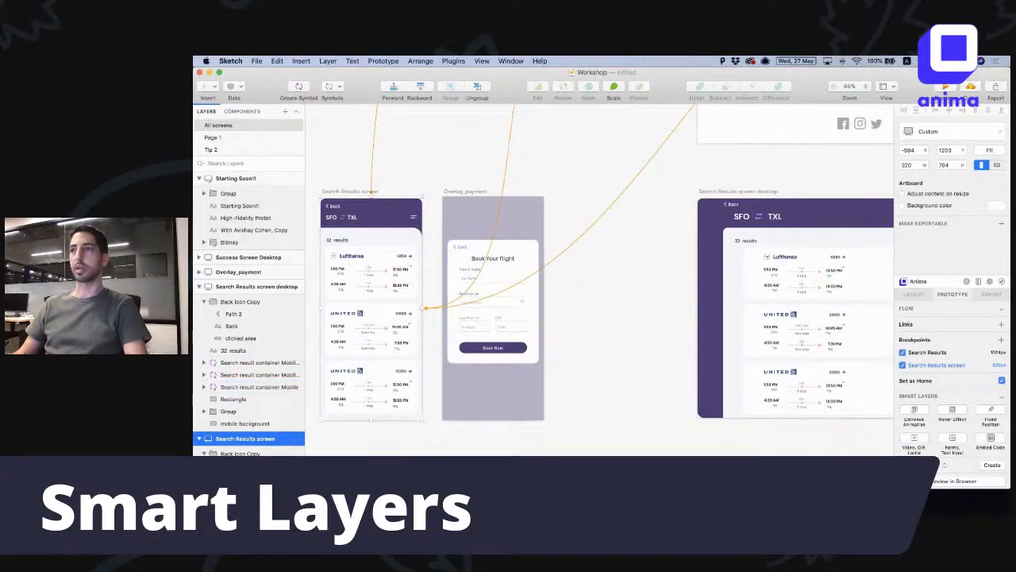
left_click(942, 482)
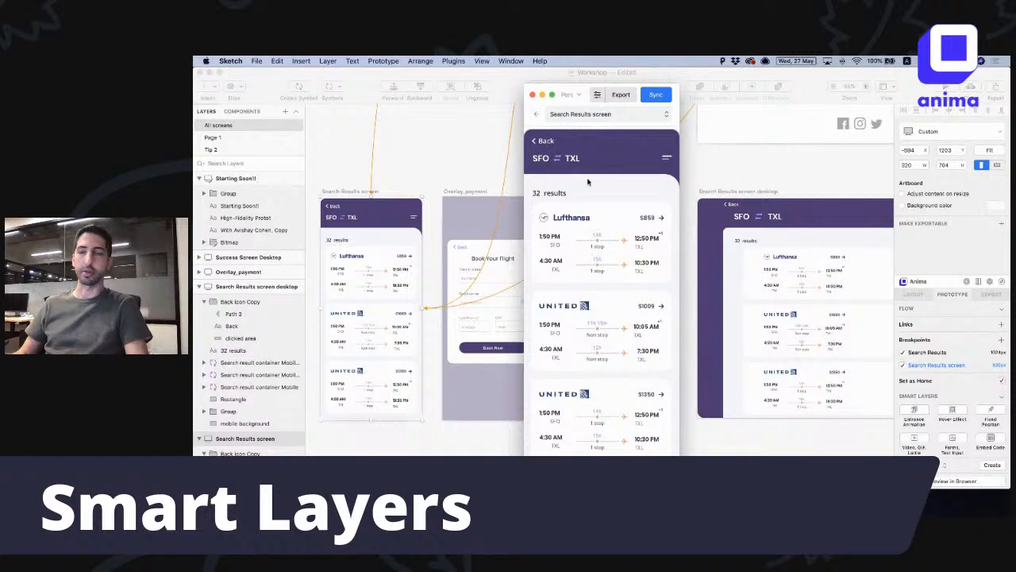
Step: Open the booking overlay from the Lufthansa result in the preview and test its CVV, card number and traveler name fields
left_click(623, 235)
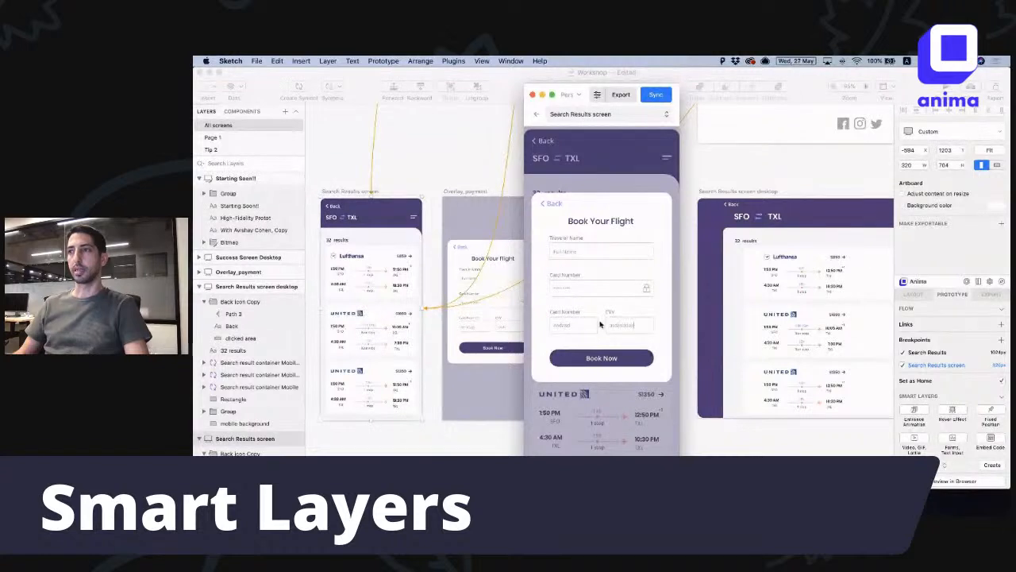
left_click(626, 326)
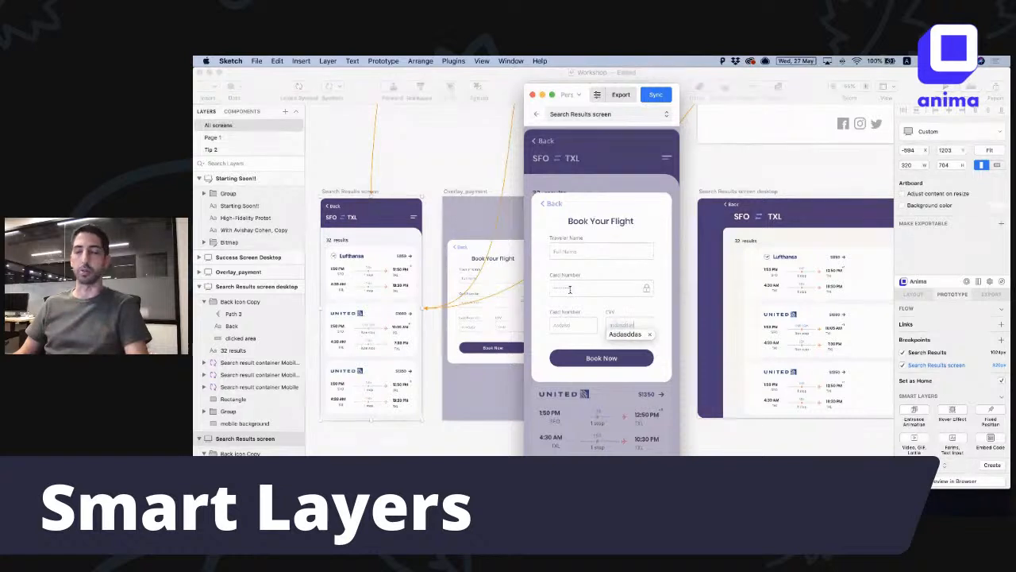
left_click(580, 290)
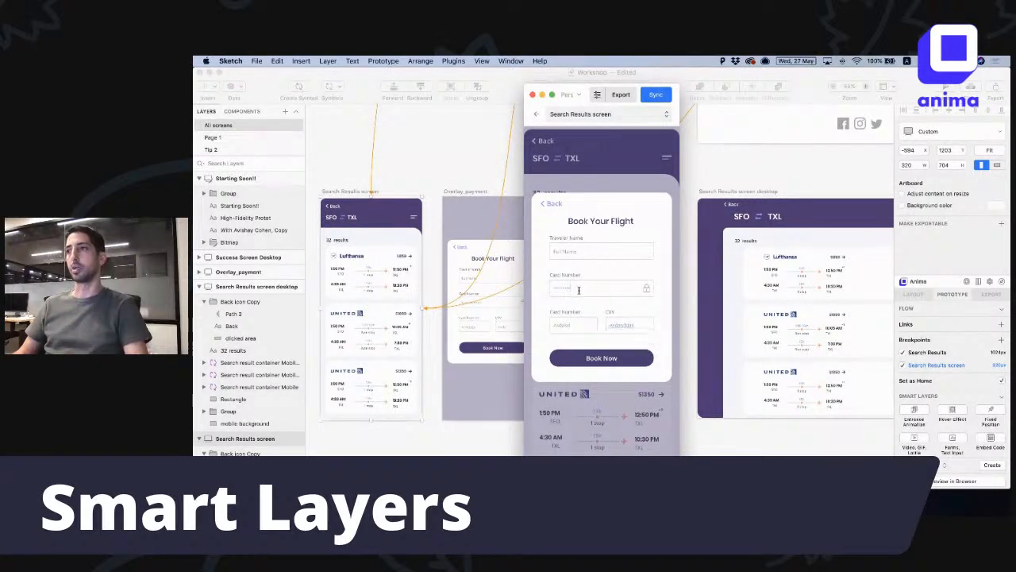
double_click(567, 253)
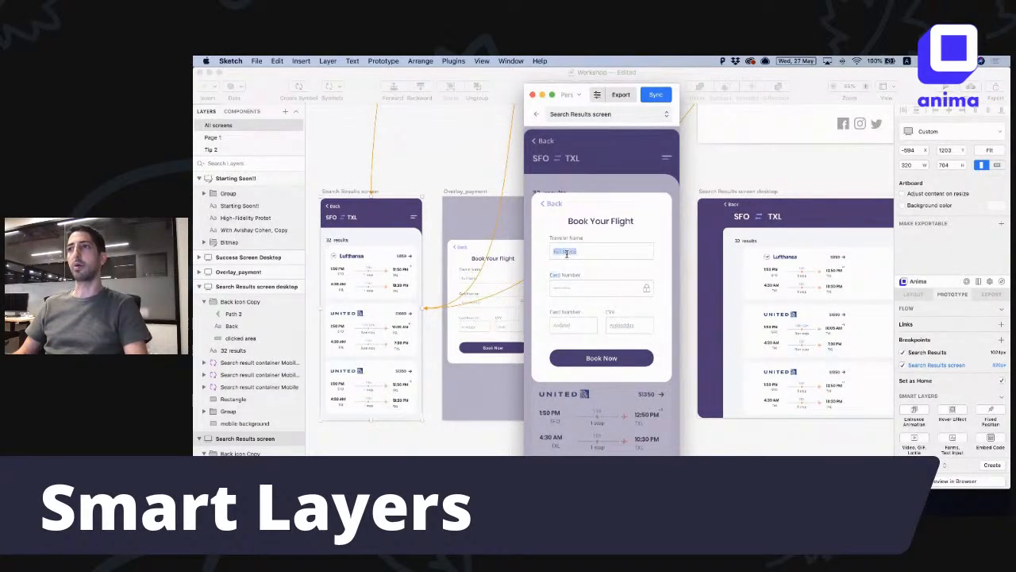
left_click(576, 251)
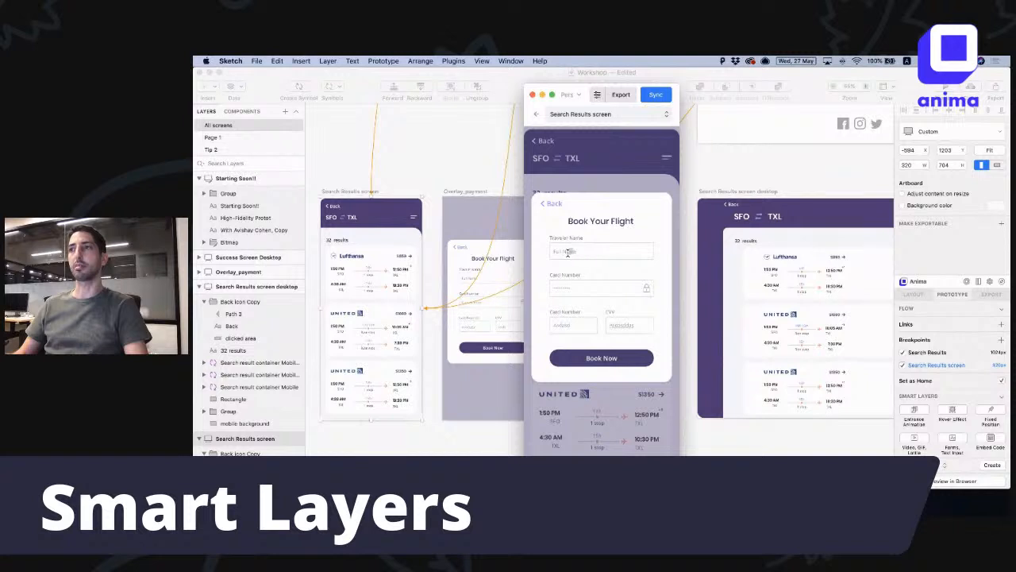
mouse_move(576, 252)
left_mouse_down()
mouse_move(542, 251)
mouse_move(559, 252)
left_mouse_up()
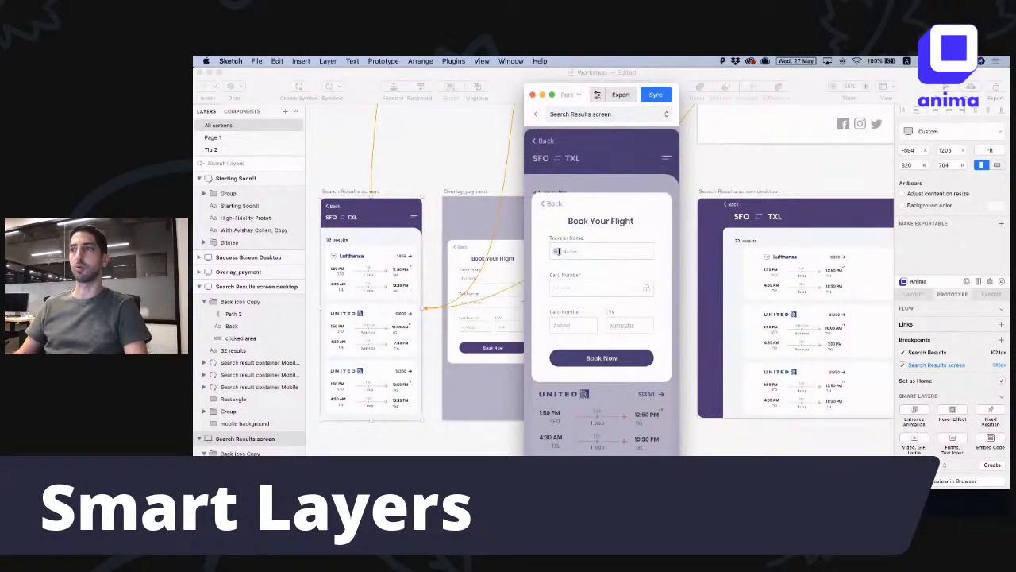
Step: Make the traveler name placeholder text in the Overlay_payment artboard a Text-type input field with the placeholder "Your Name"
left_click(532, 94)
left_click(470, 280)
left_click(471, 280)
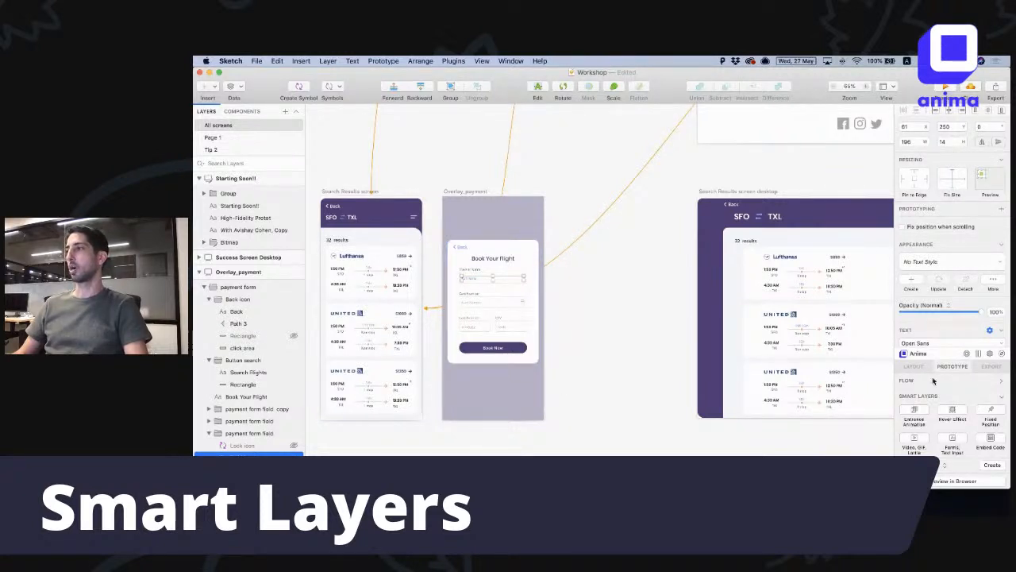
left_click(955, 441)
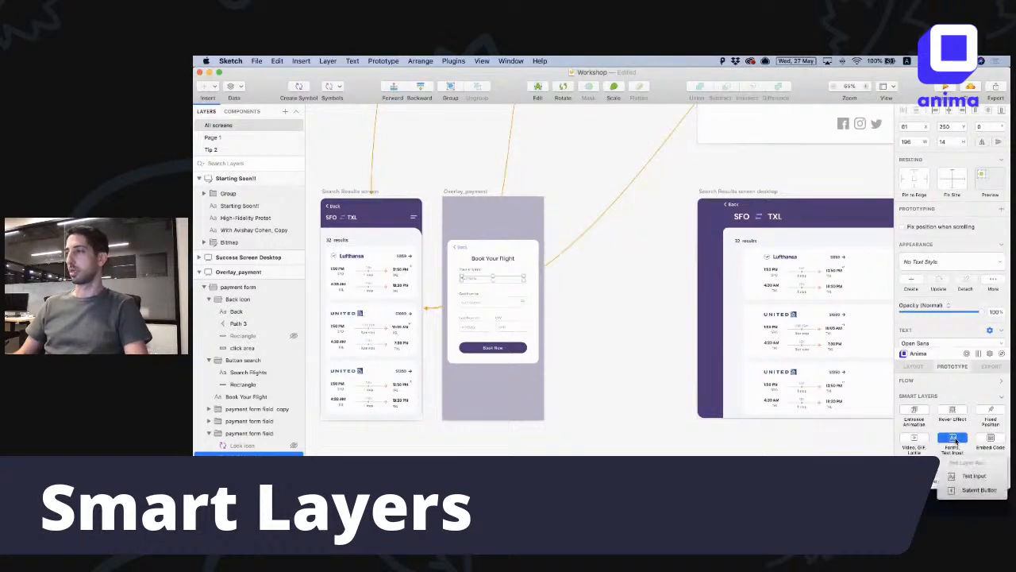
left_click(963, 479)
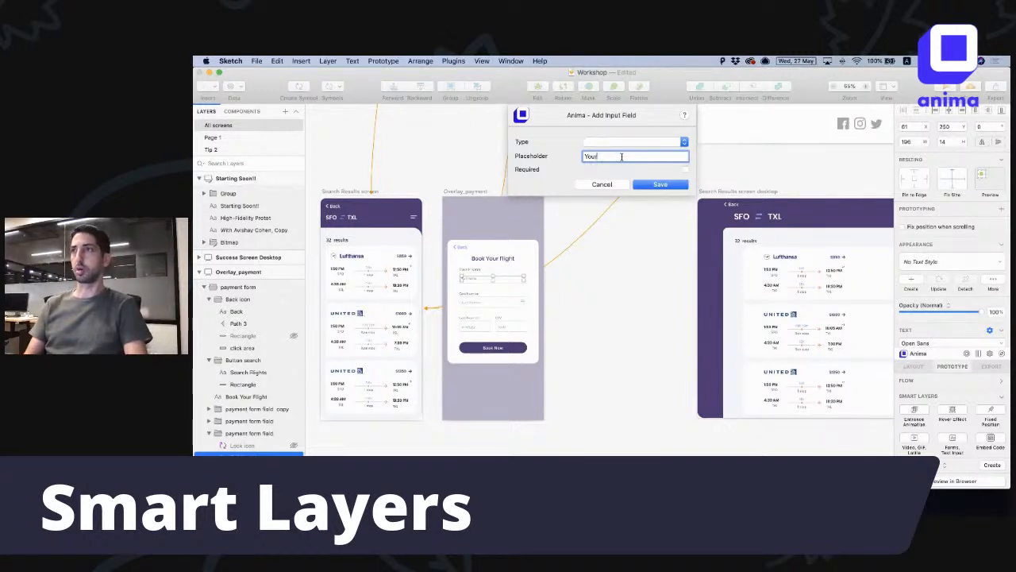
left_click(622, 157)
type("Your Name")
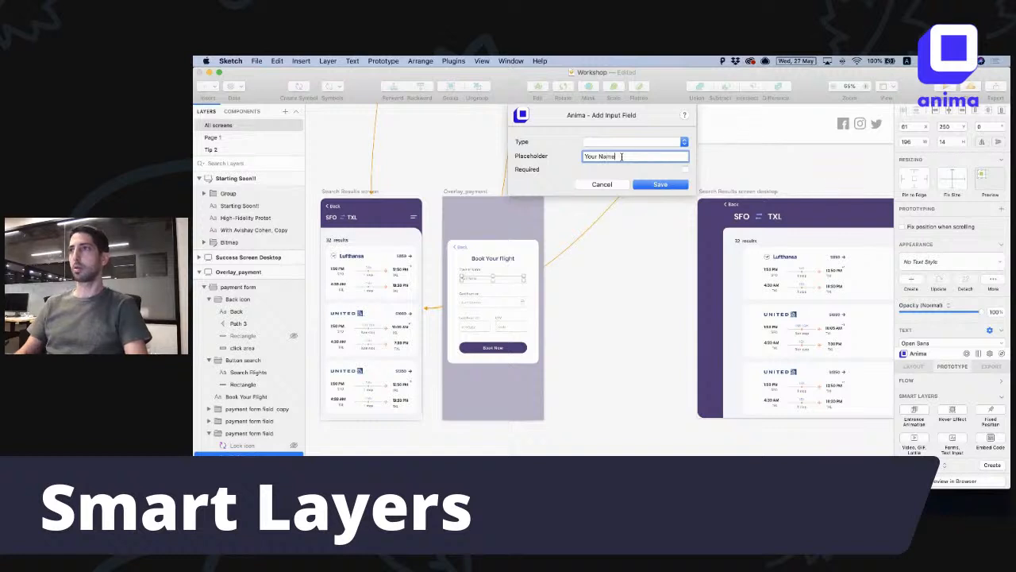
left_click(621, 143)
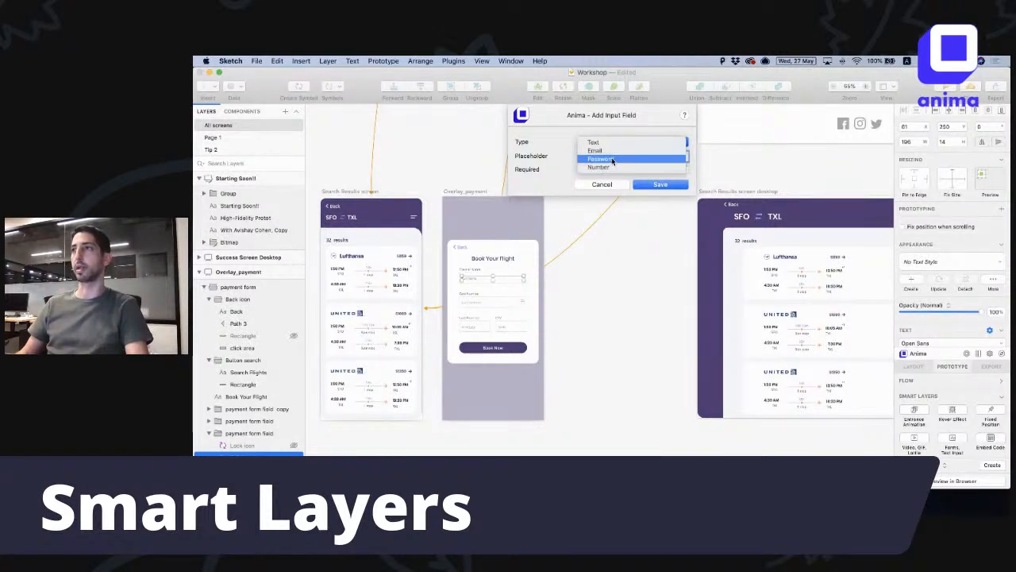
left_click(594, 142)
left_click(652, 185)
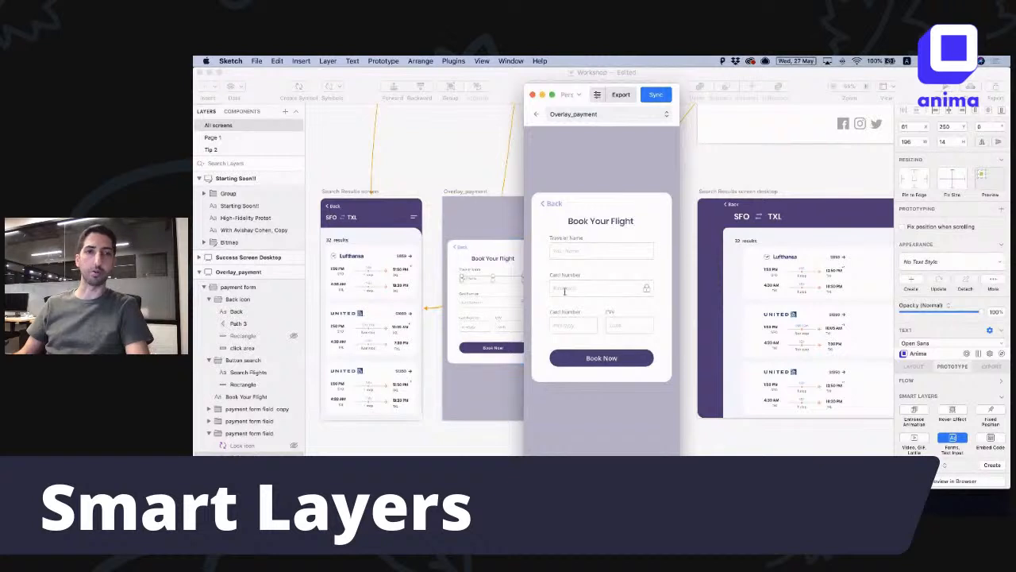
Step: Test the traveler name input in the Overlay_payment preview with random sample text and dismiss the autocorrect suggestion
left_click(567, 251)
type("asdasdasd")
type("das")
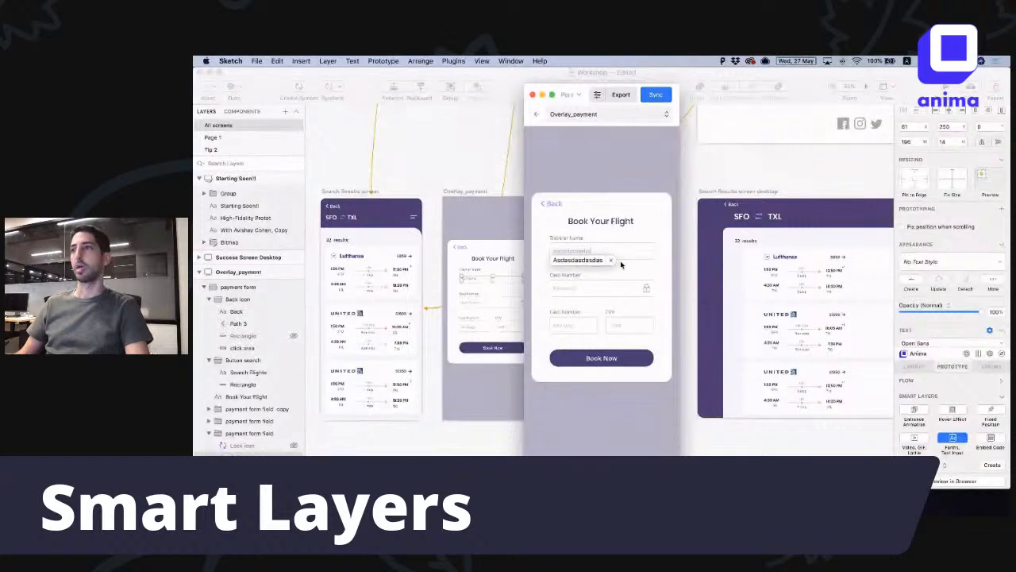
left_click(611, 261)
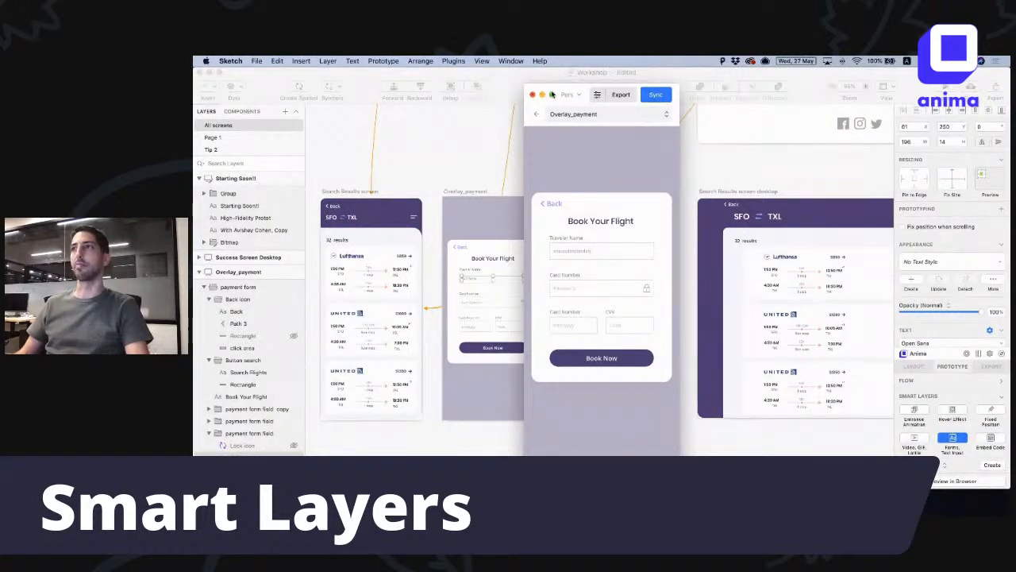
Step: Close the Overlay_payment preview and clear the layer selection on the canvas
left_click(534, 94)
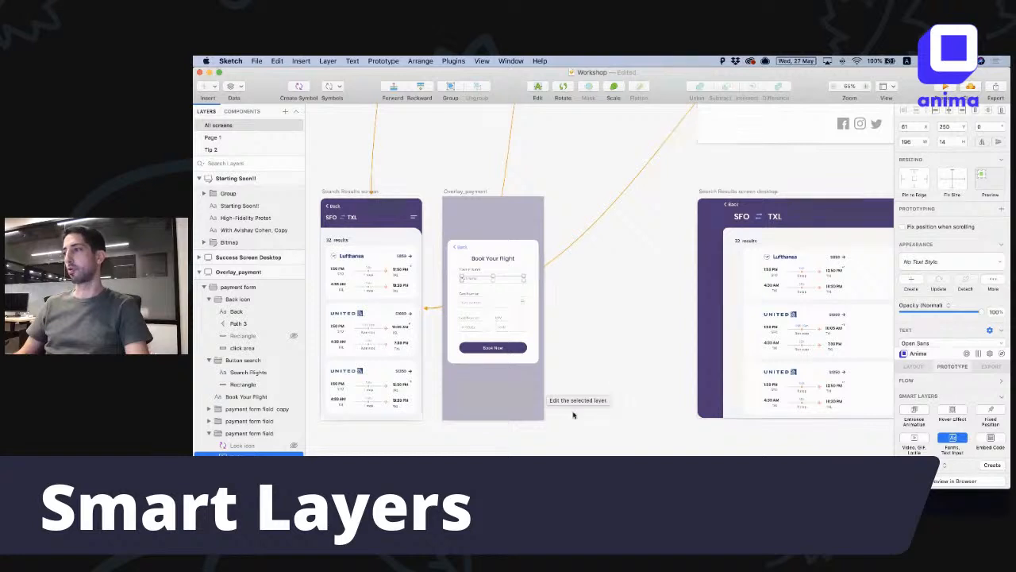
scroll(571, 357, "down", 2)
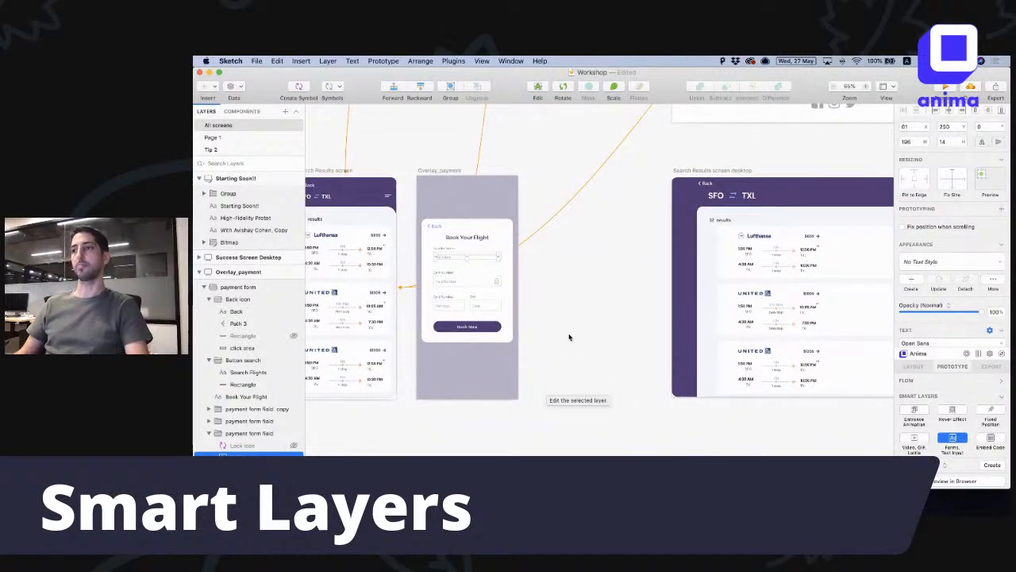
left_click(567, 334)
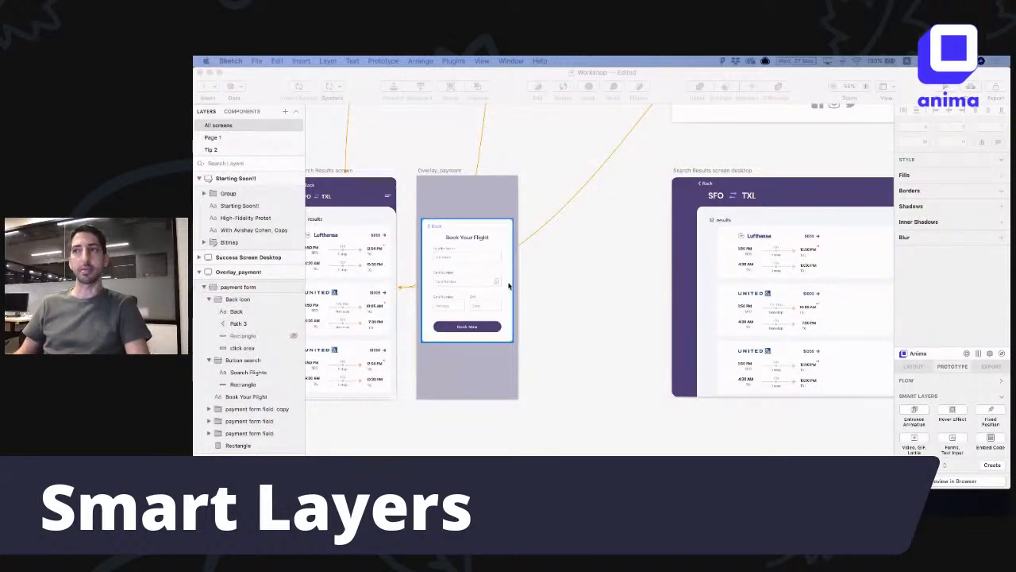
Step: Review the text input options of the traveler name placeholder in Overlay_payment and display its Anima layout settings
left_click(451, 260)
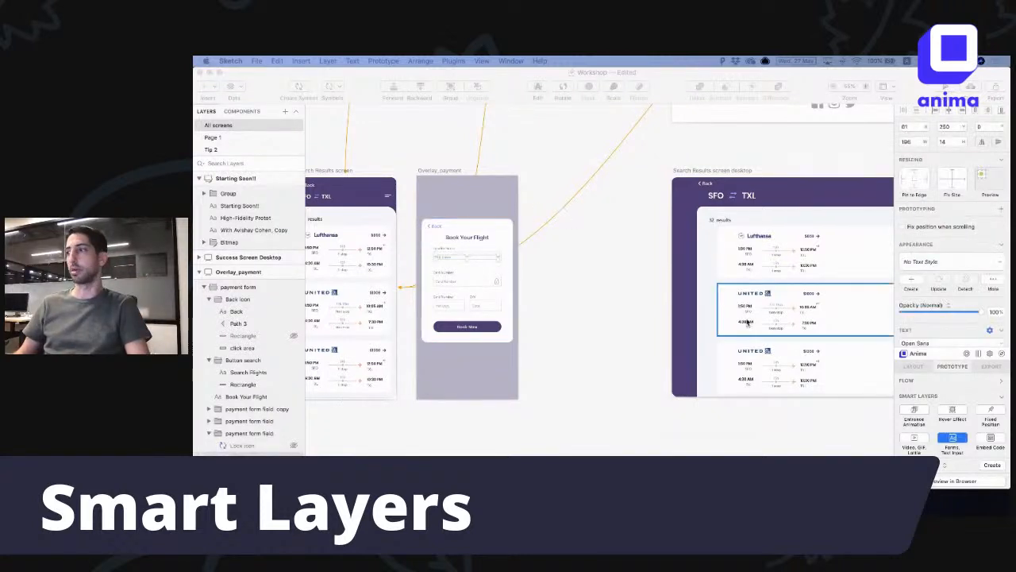
left_click(958, 441)
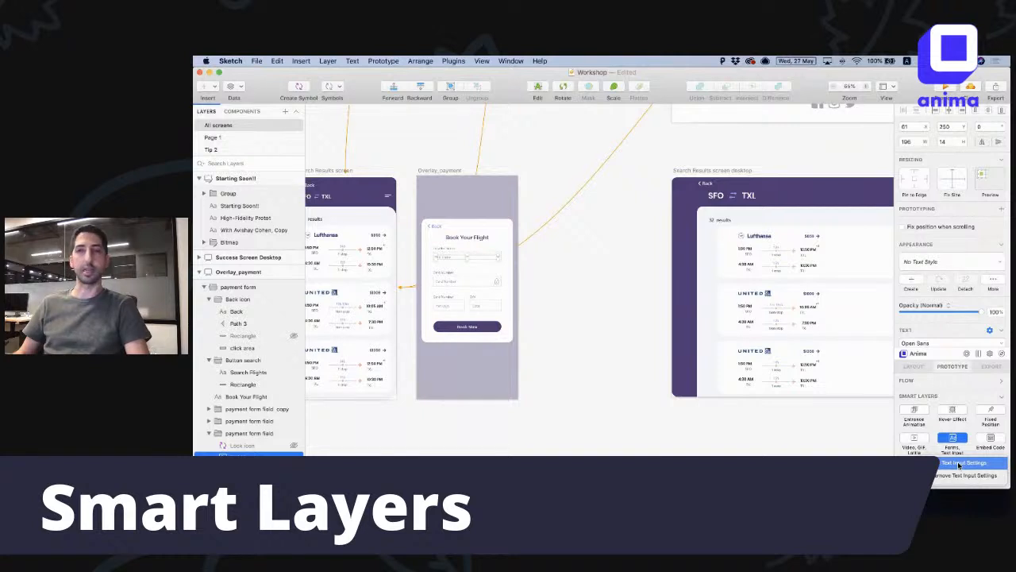
left_click(960, 464)
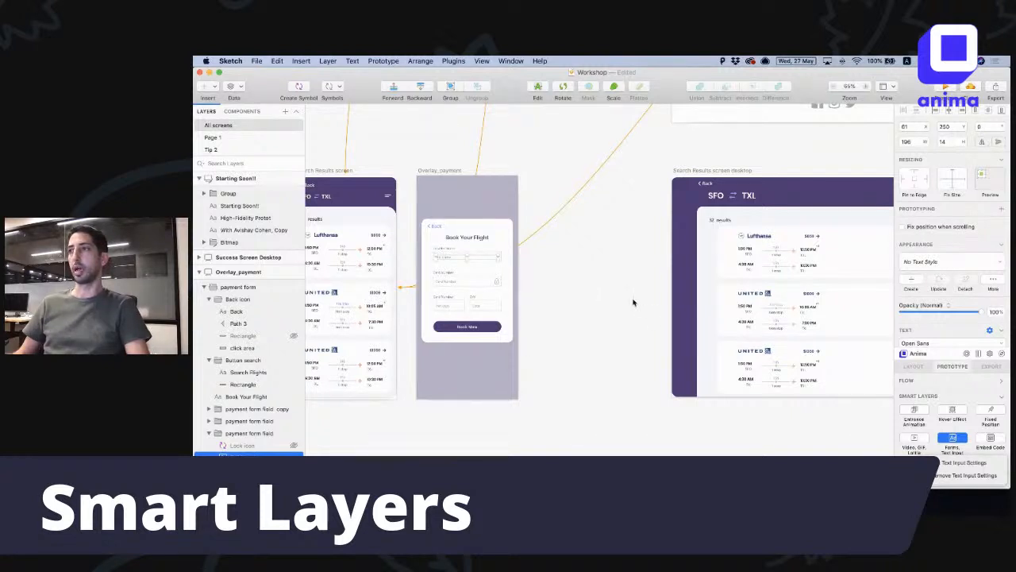
left_click(920, 369)
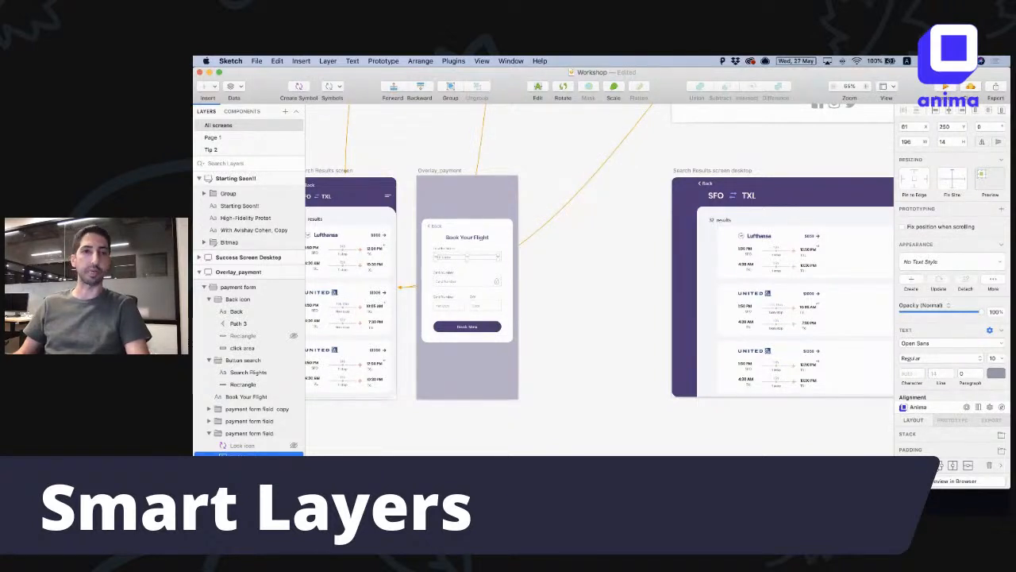
Step: Preview the mobile Home artboard in the browser preview
scroll(606, 334, "up", 5)
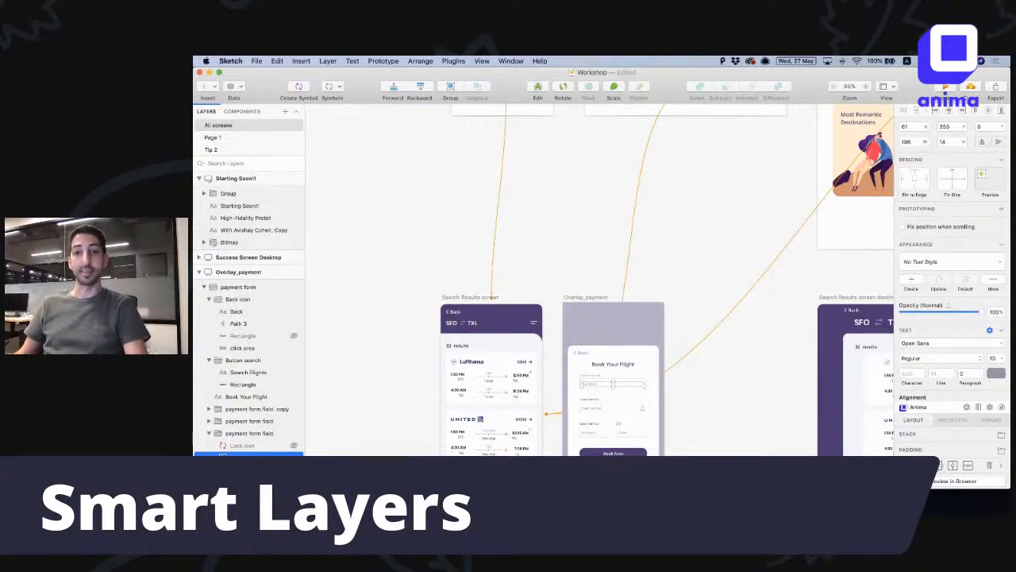
left_click(521, 279)
scroll(560, 287, "down", 1)
scroll(560, 287, "right", 3)
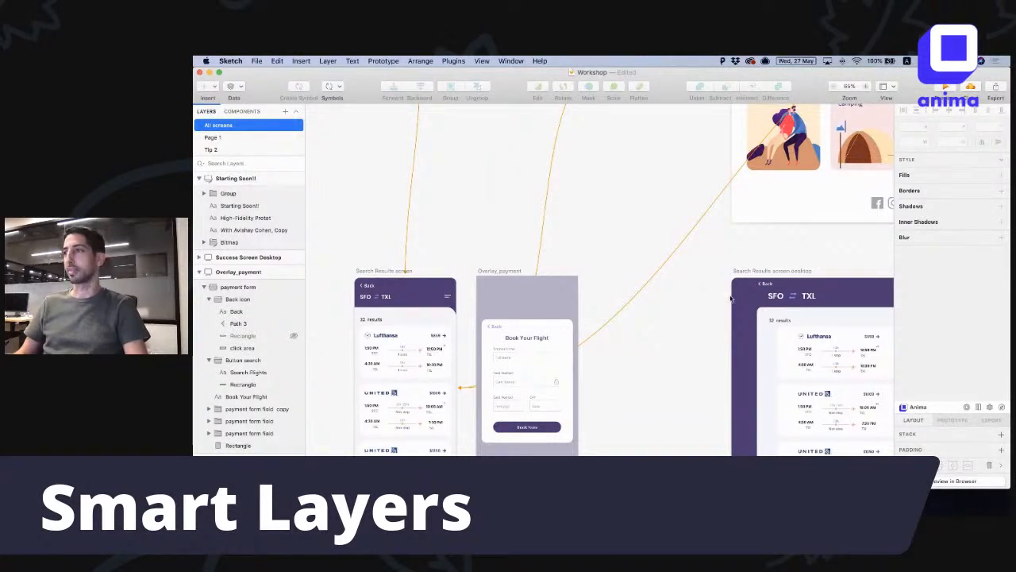
scroll(531, 207, "down", 5)
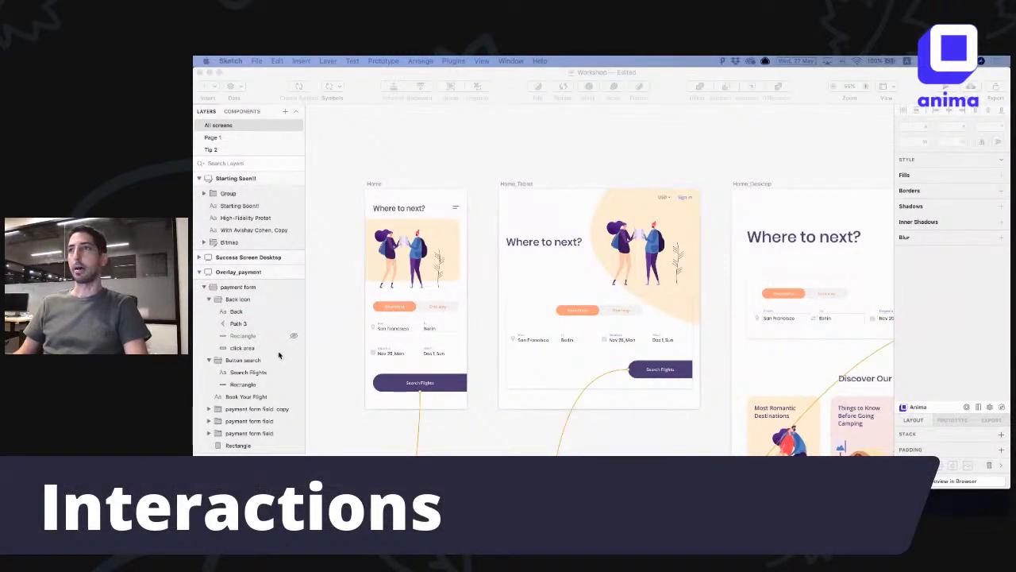
left_click(377, 188)
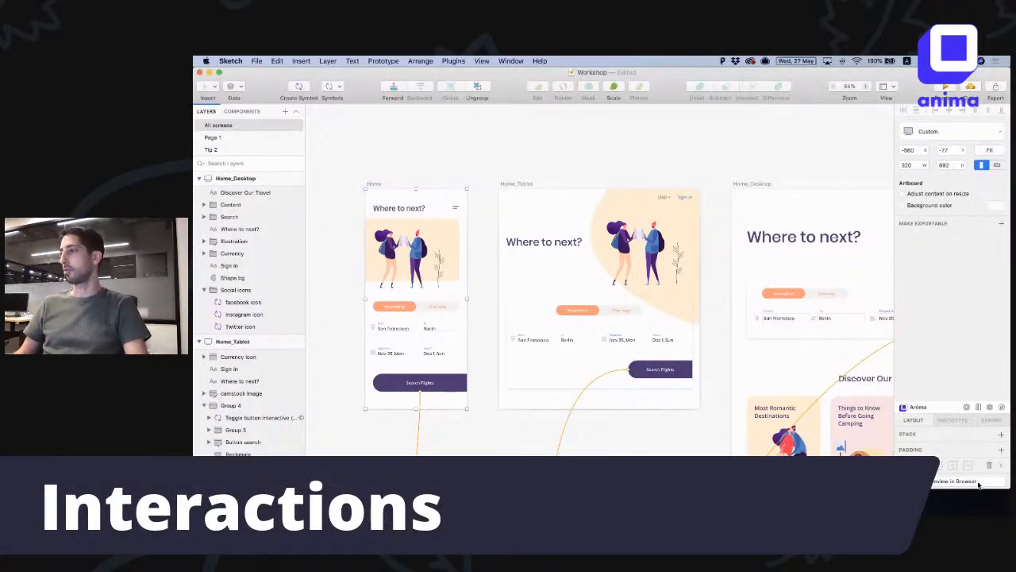
left_click(979, 484)
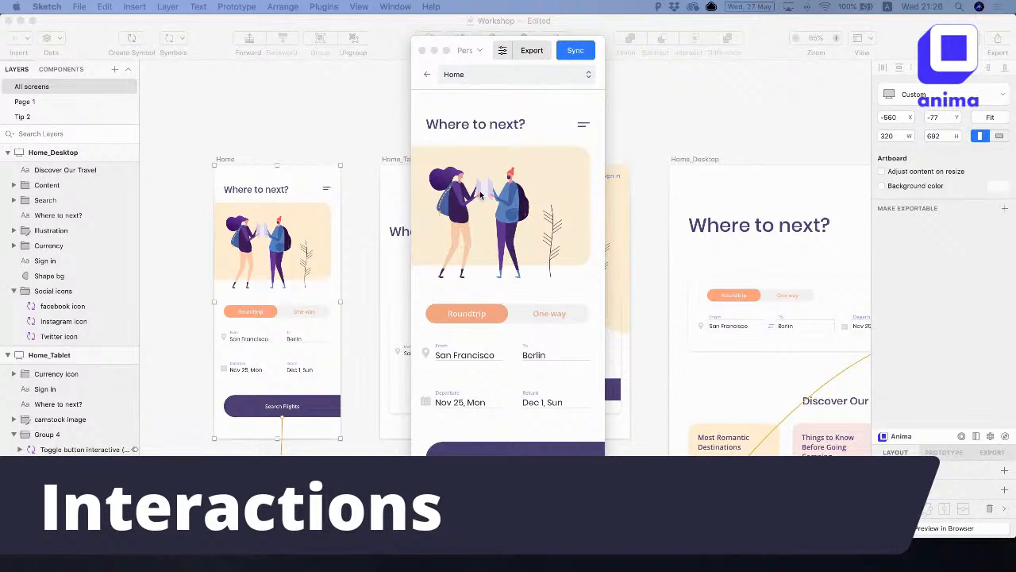
Step: Test the menu icon and switch between Roundtrip and One way in the Home preview, ending on Roundtrip, and close the preview
left_click(582, 119)
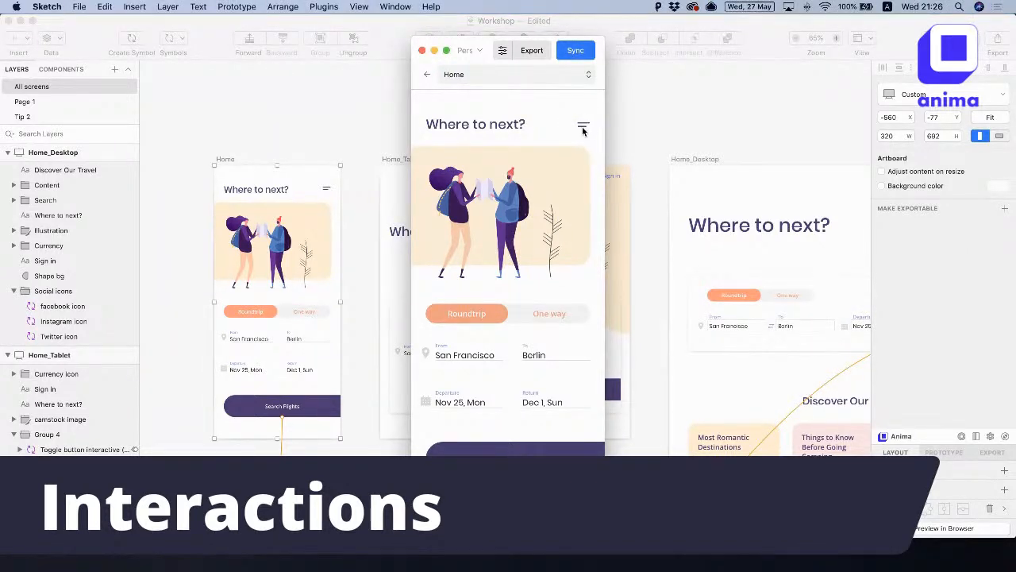
left_click(548, 315)
left_click(461, 317)
left_click(542, 324)
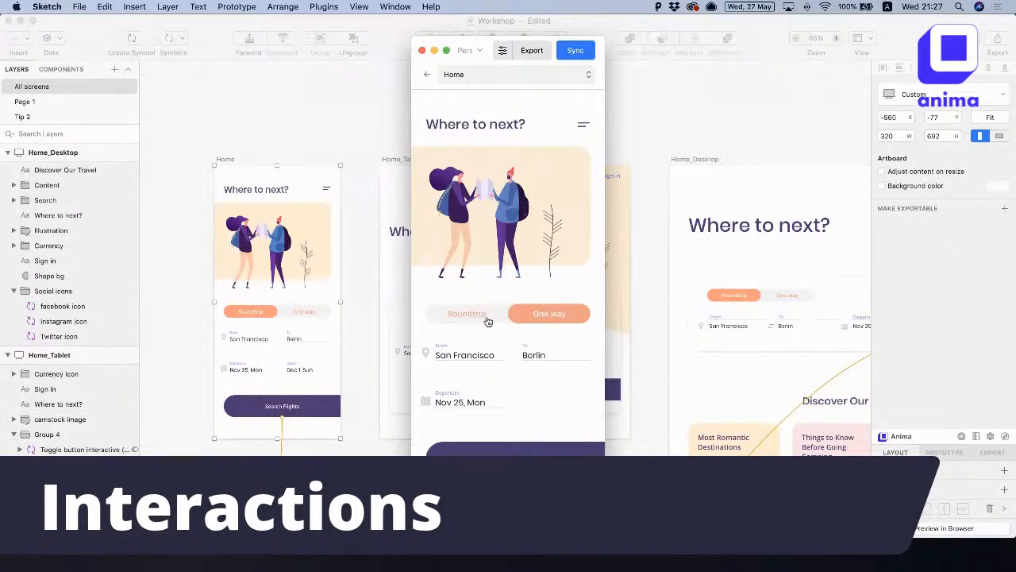
left_click(457, 317)
left_click(547, 317)
left_click(546, 321)
left_click(553, 321)
left_click(550, 321)
left_click(549, 322)
left_click(469, 314)
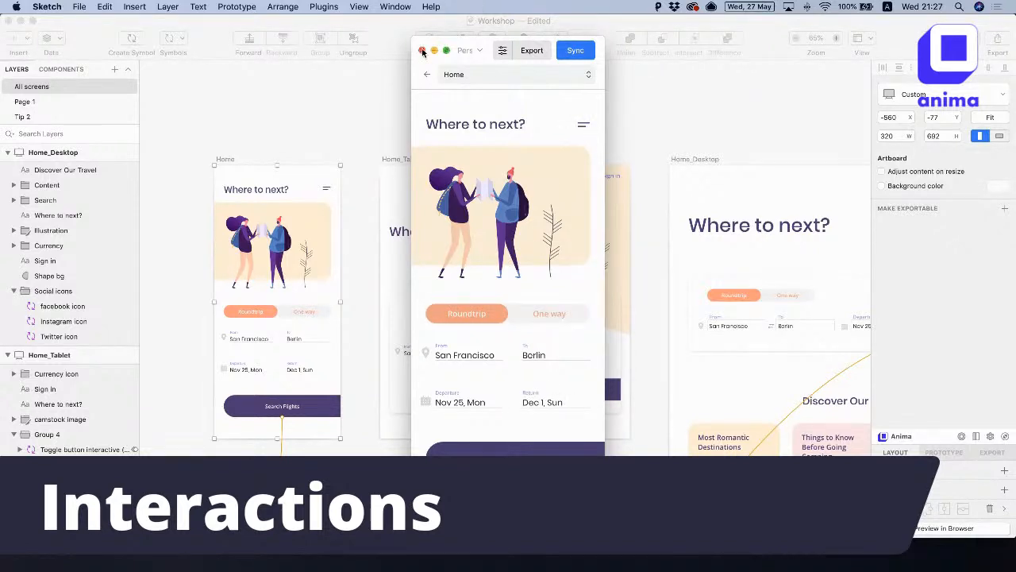
left_click(422, 51)
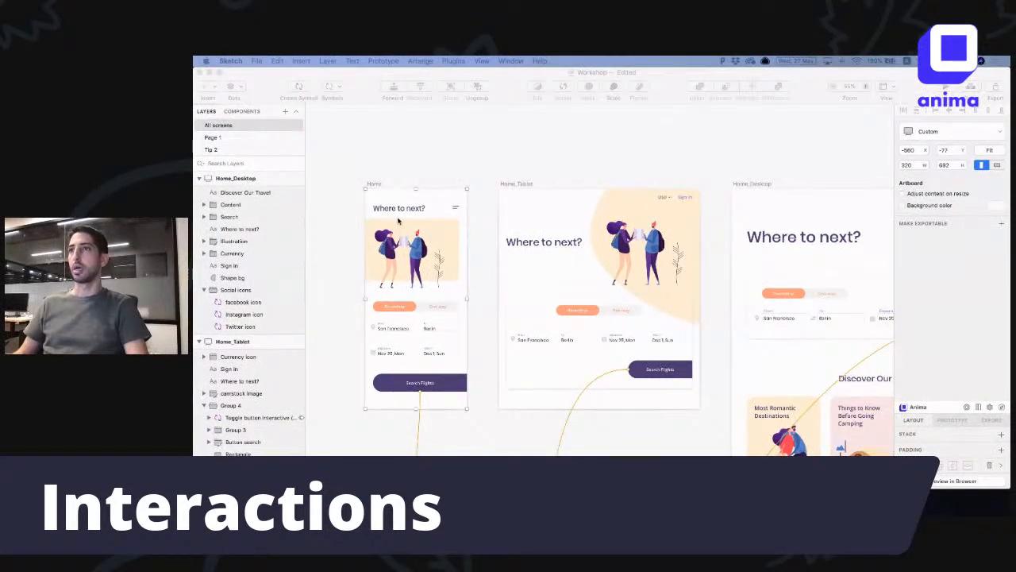
Step: Locate the menu icon of the mobile Home artboard in the layer list and open its existing interaction for editing
left_click(454, 208)
left_click(455, 209)
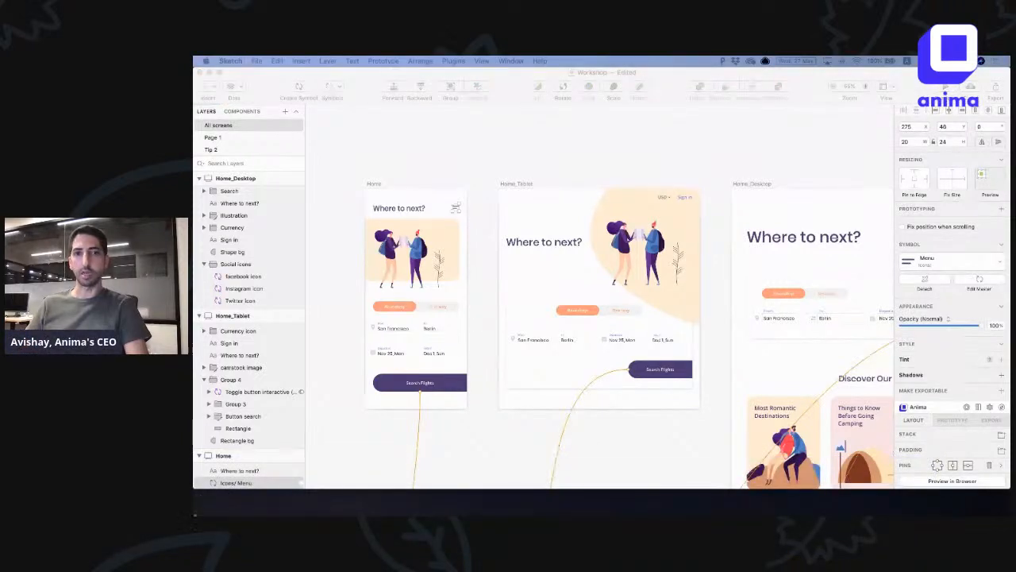
scroll(293, 420, "down", 3)
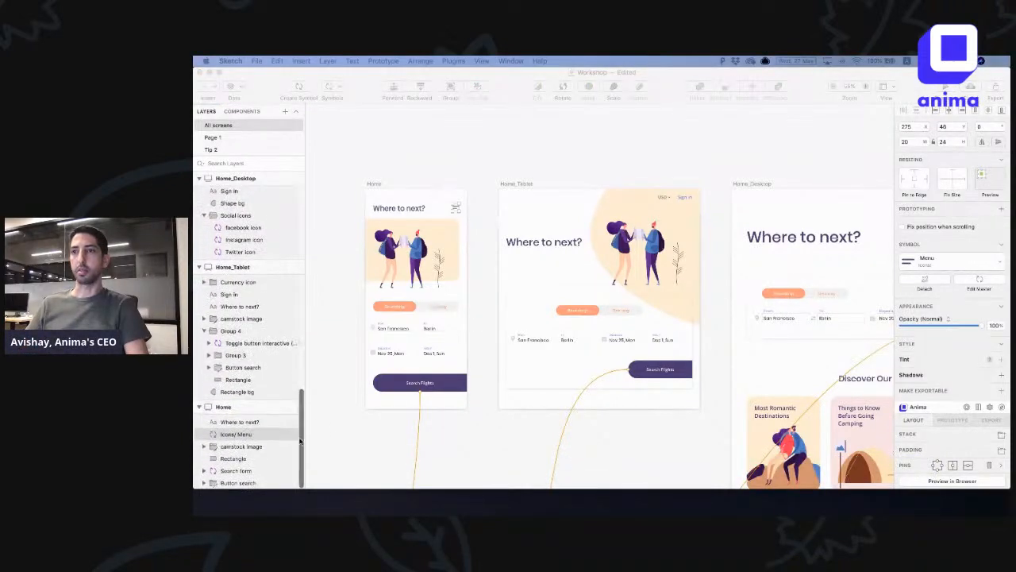
left_click(349, 435)
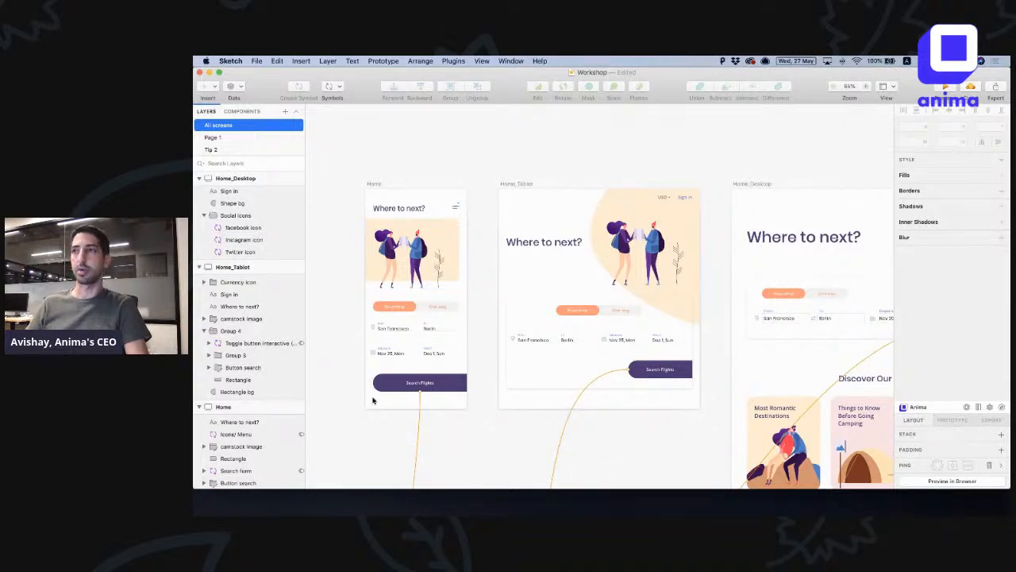
left_click(457, 209)
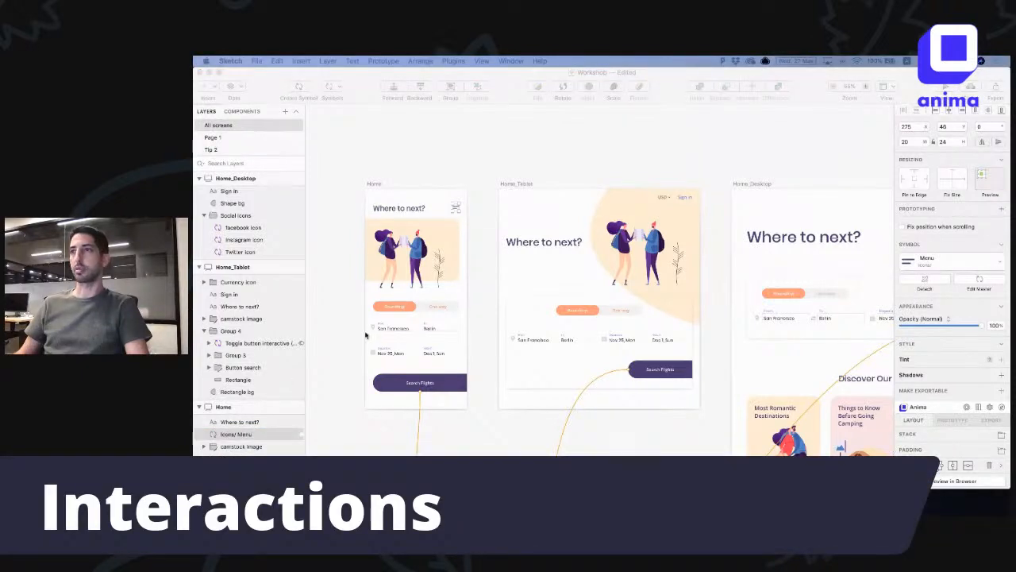
left_click(962, 421)
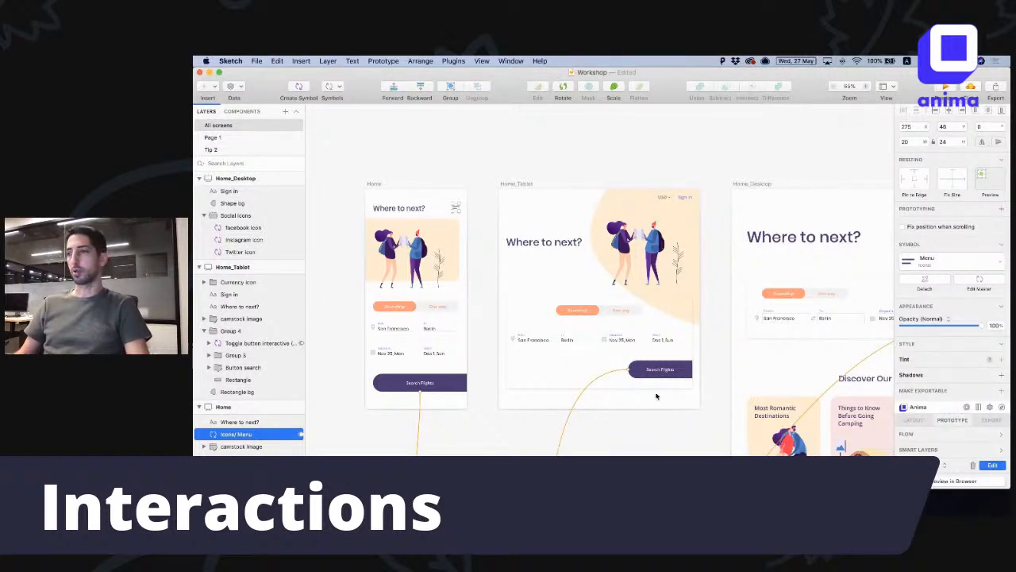
key("super+Tab")
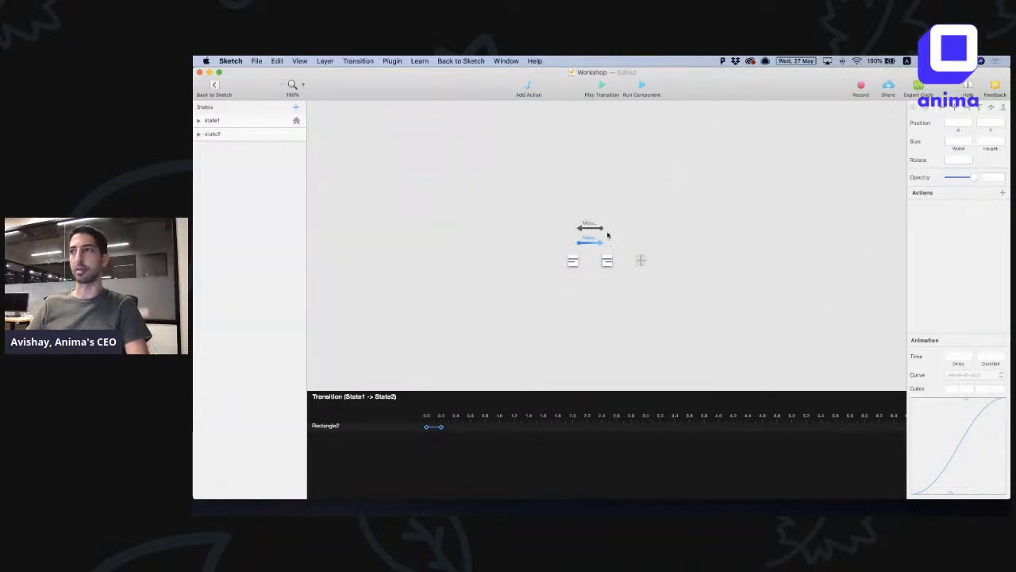
Step: Examine the action on state1 and the lower line in state2 of the menu icon interaction, and return to the design
scroll(604, 246, "up", 5)
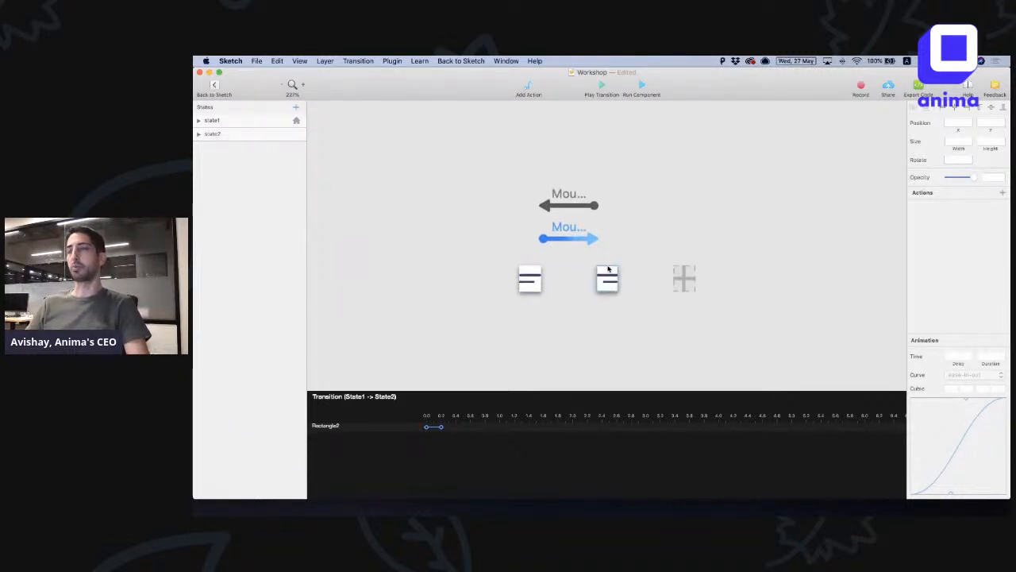
left_click(535, 270)
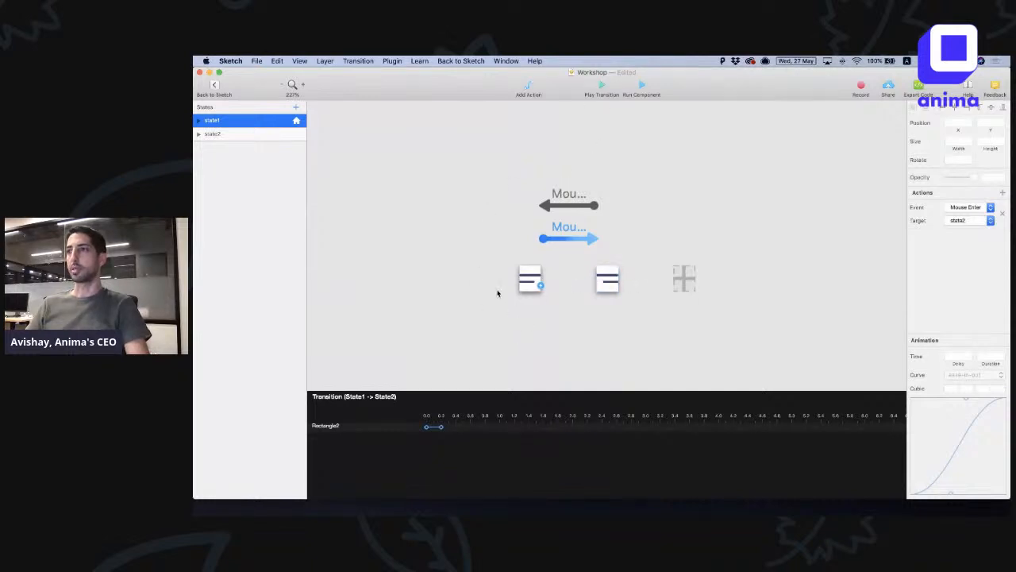
left_click(614, 284)
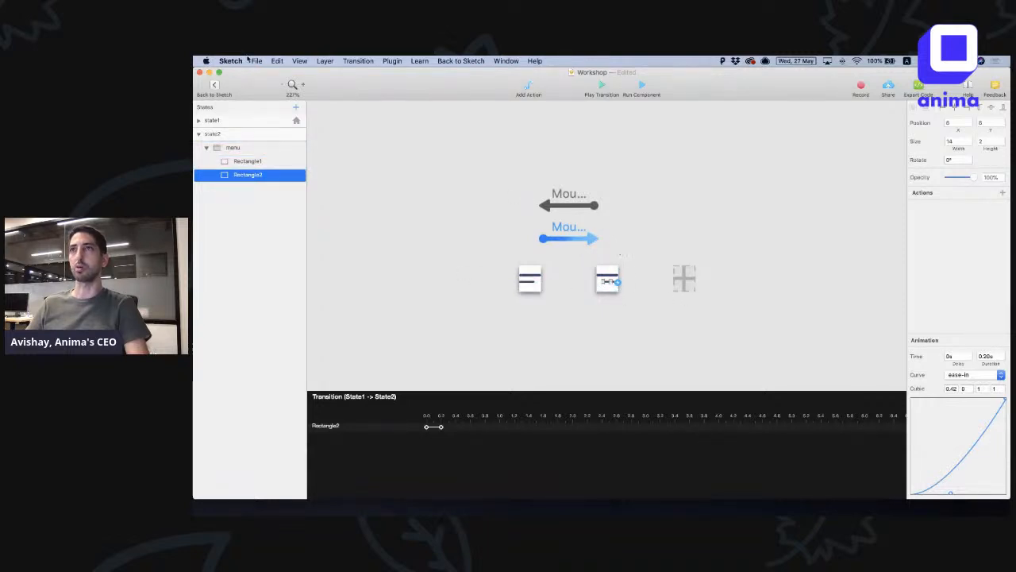
left_click(215, 86)
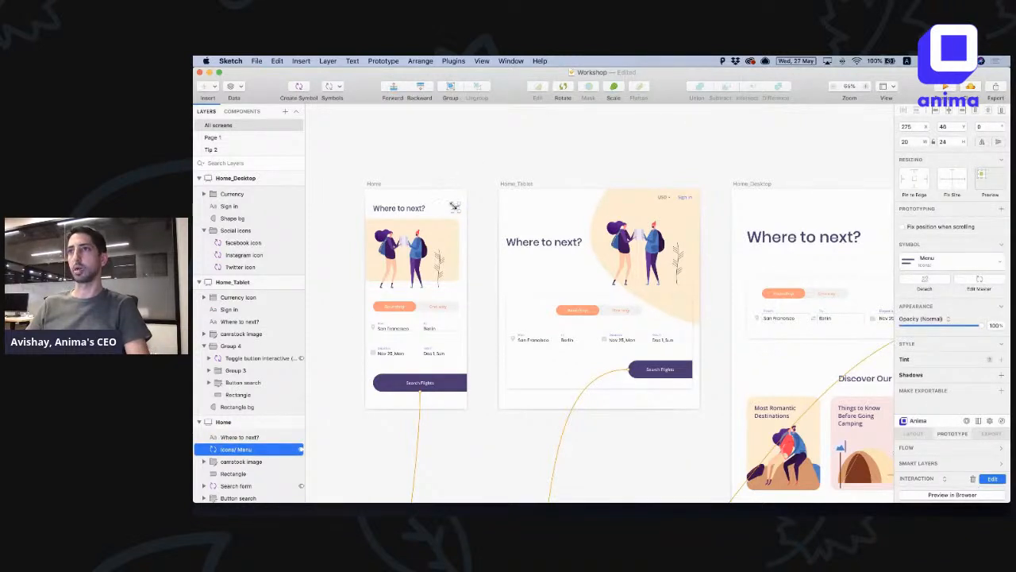
Step: Open the master of the Menu symbol, remove its existing interaction and create a new one
double_click(455, 207)
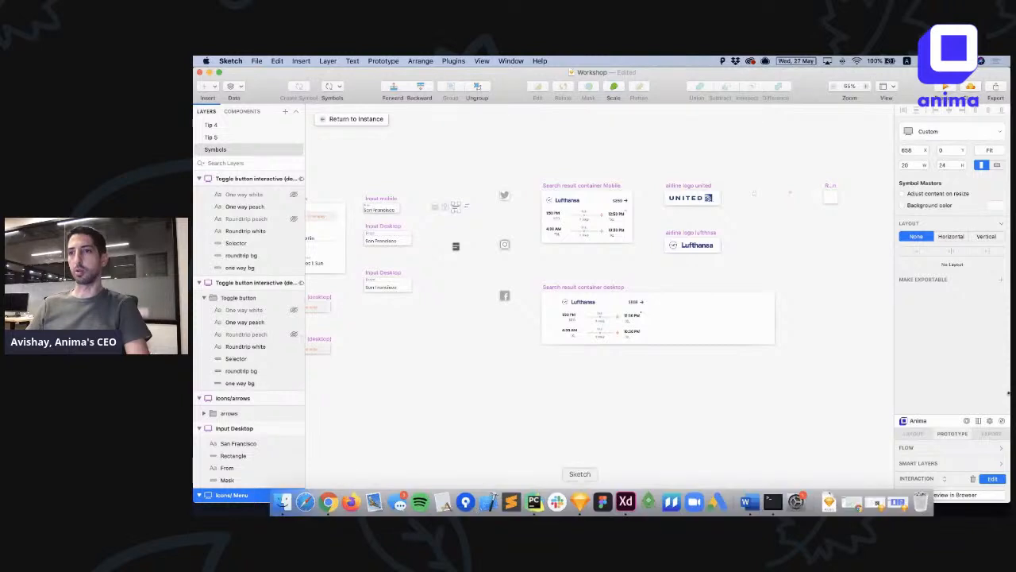
left_click(973, 482)
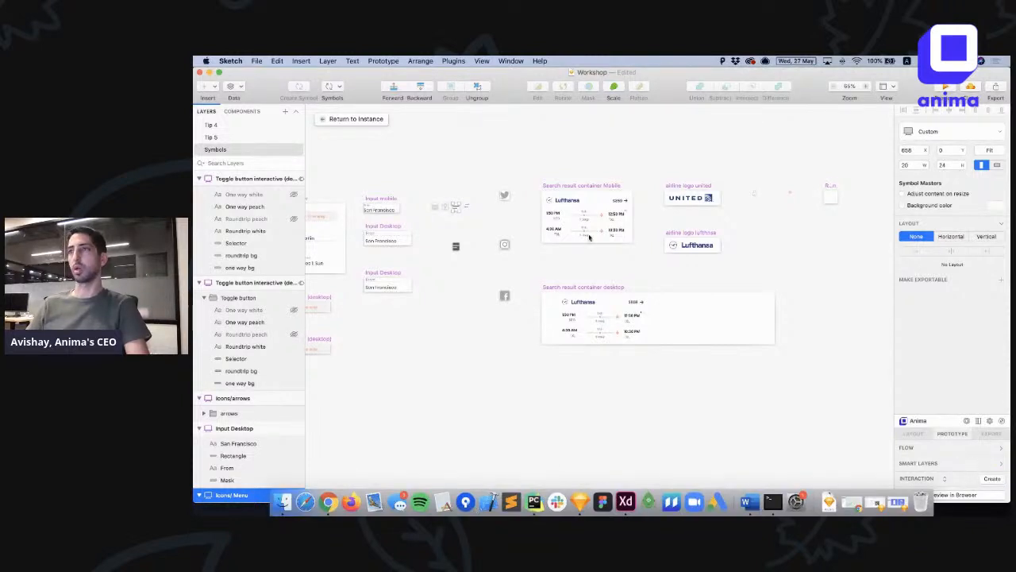
scroll(456, 206, "up", 5)
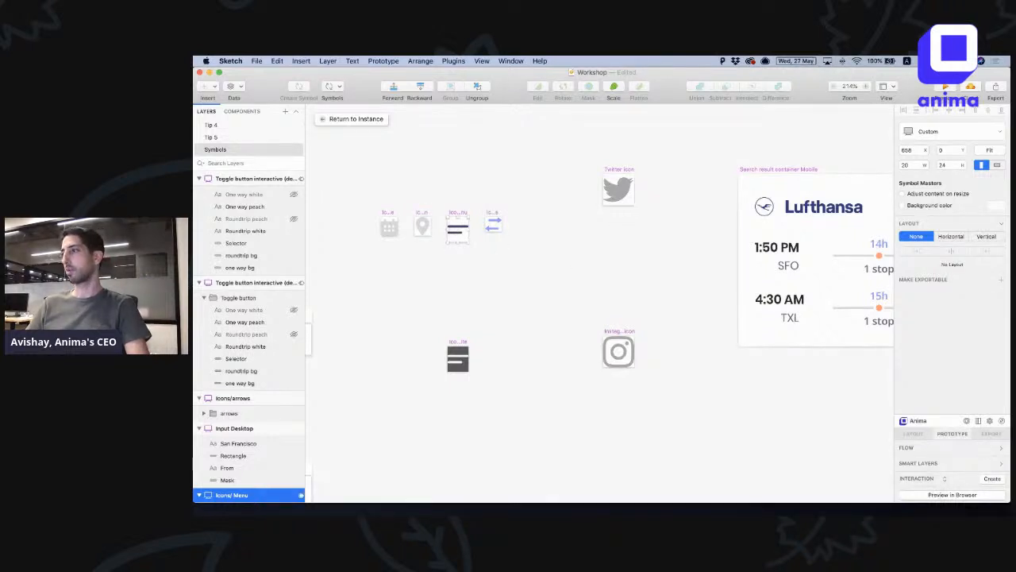
left_click(992, 479)
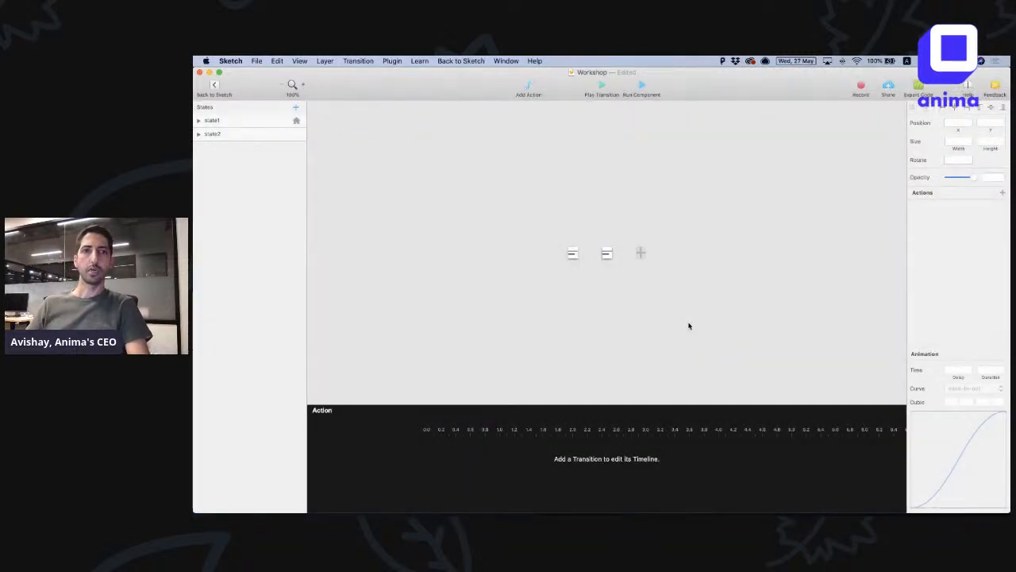
Step: Shift the lower line (Rectangle2) in state2 to X 6, flush with the right end of the upper line
scroll(606, 252, "up", 5)
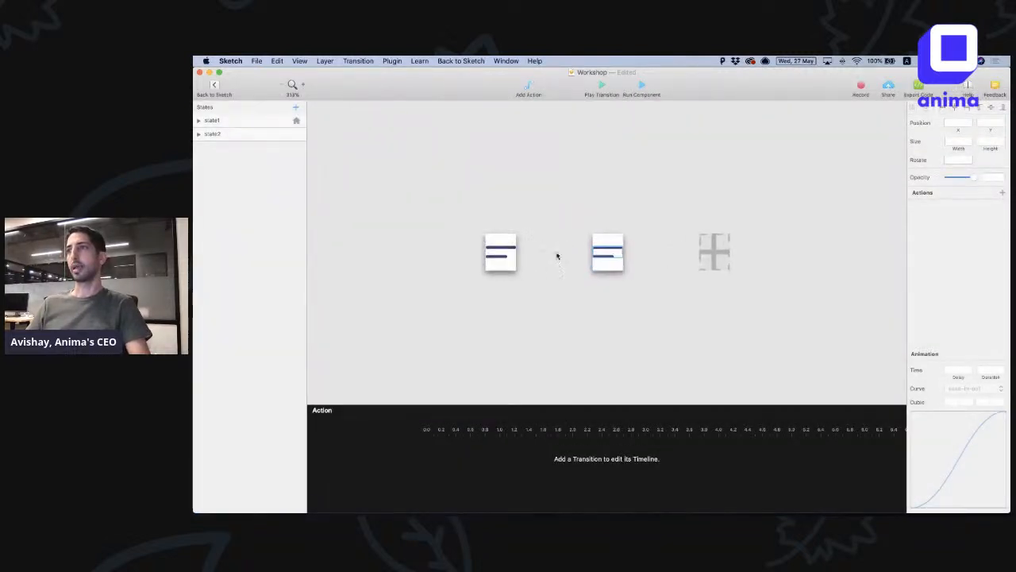
left_click(503, 237)
left_click(613, 240)
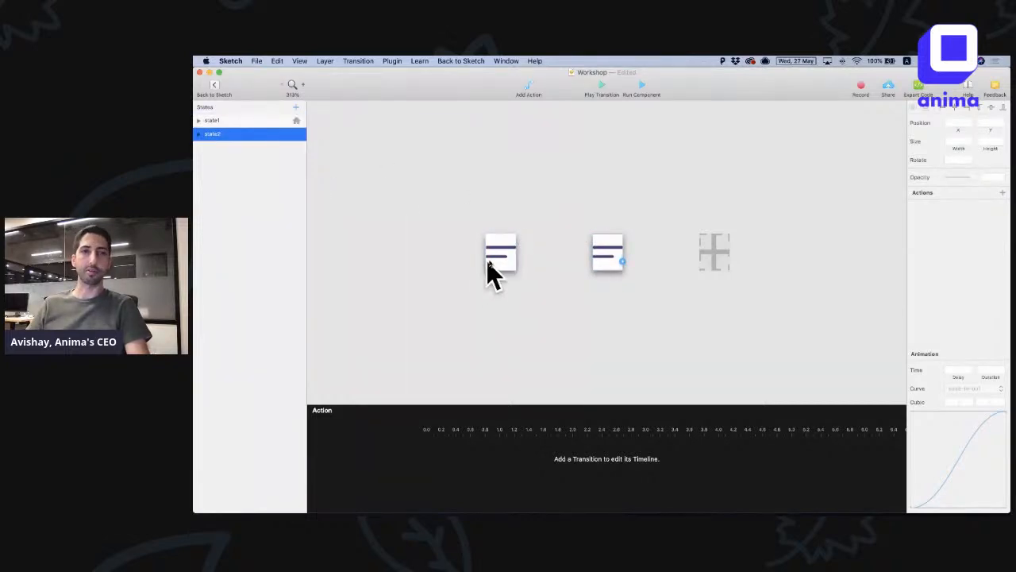
left_click(605, 256)
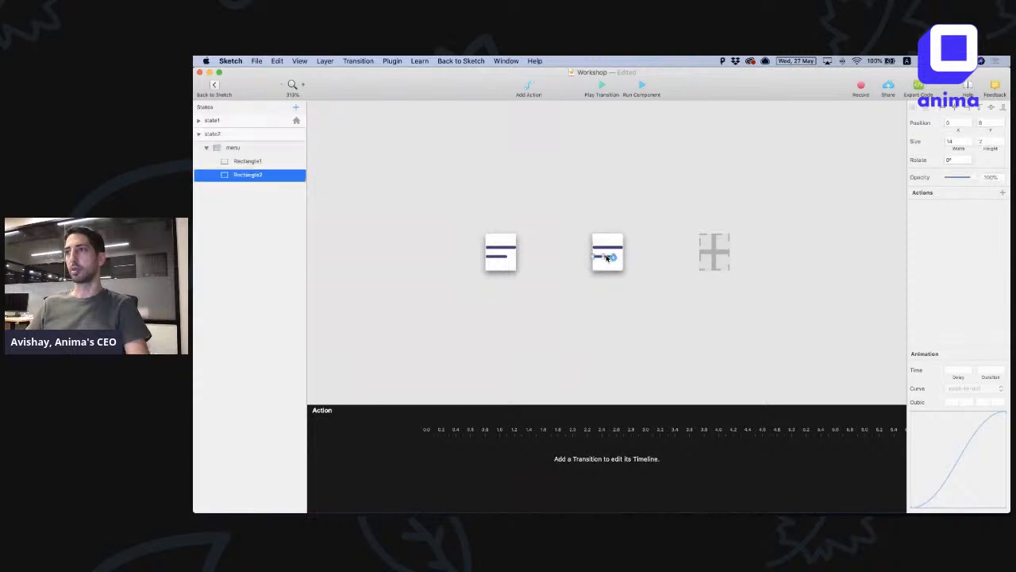
key("Right")
key("Right")
key("Right")
key("Right")
key("Right")
key("Right")
key("Right")
key("Right")
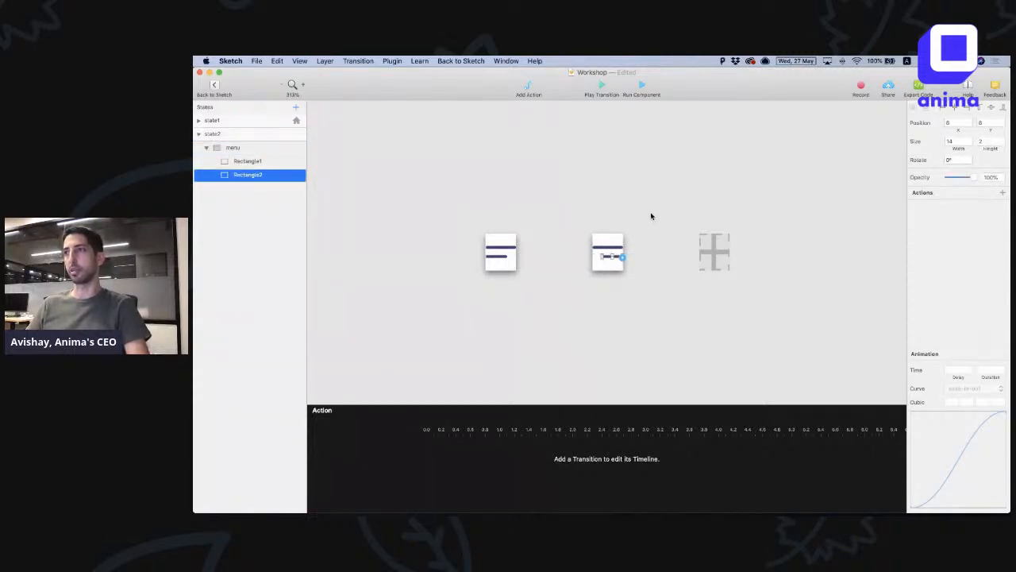
left_click(624, 228)
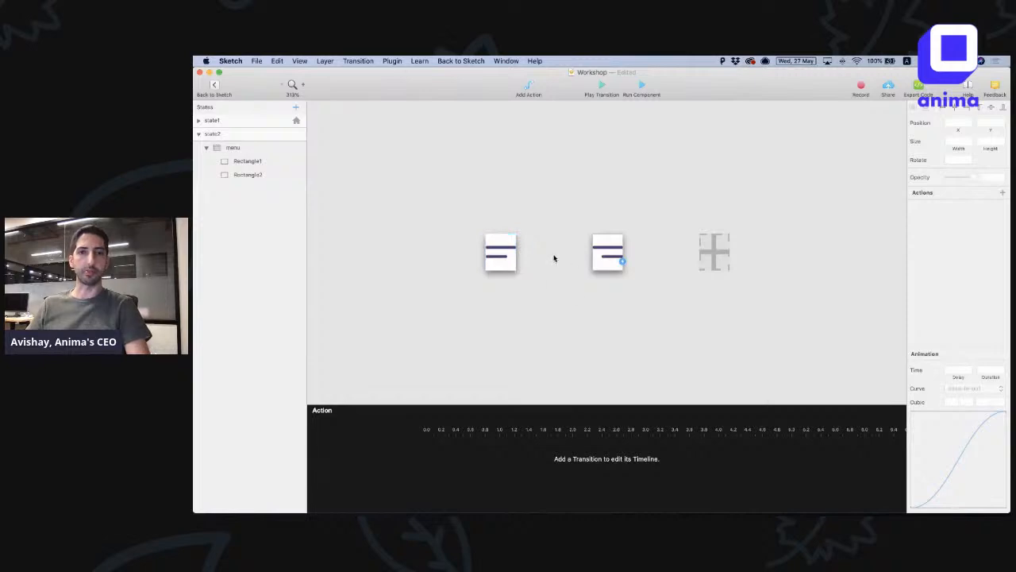
Step: Link state1 to state2 with an On Mouse Enter action and state2 back to state1 with On Mouse Leave
left_click(212, 120)
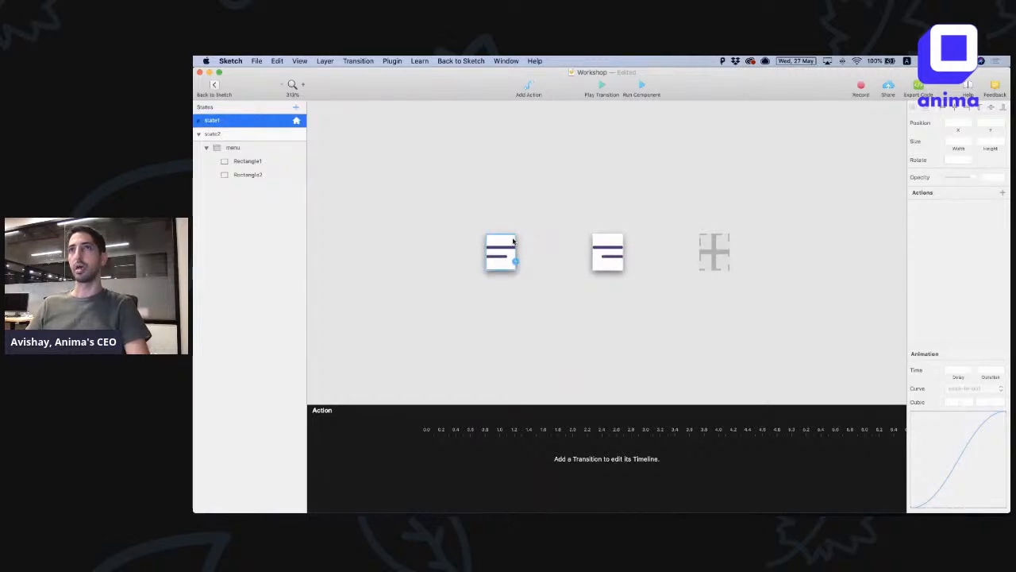
left_click(199, 133)
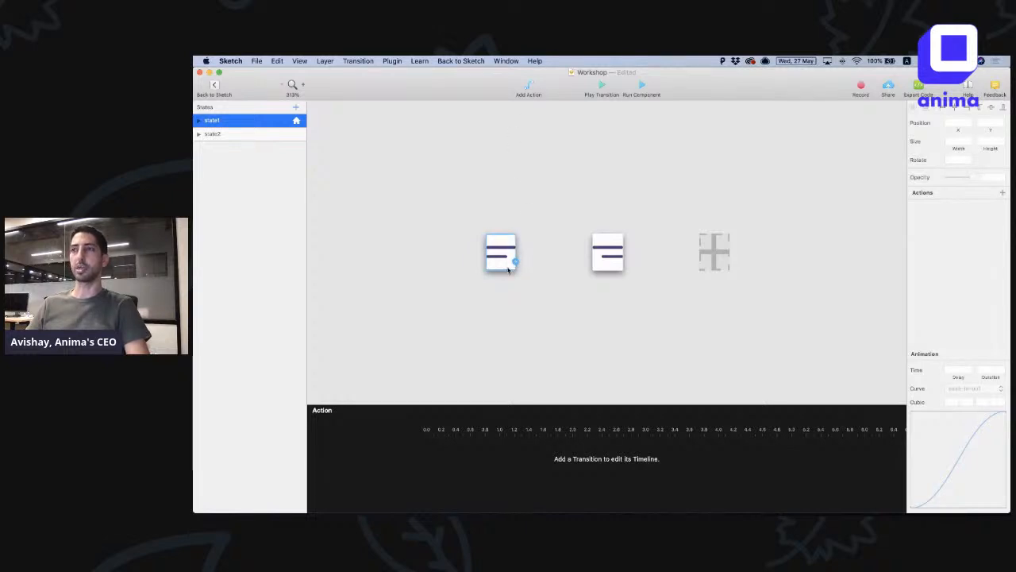
left_click_drag(516, 264, 619, 253)
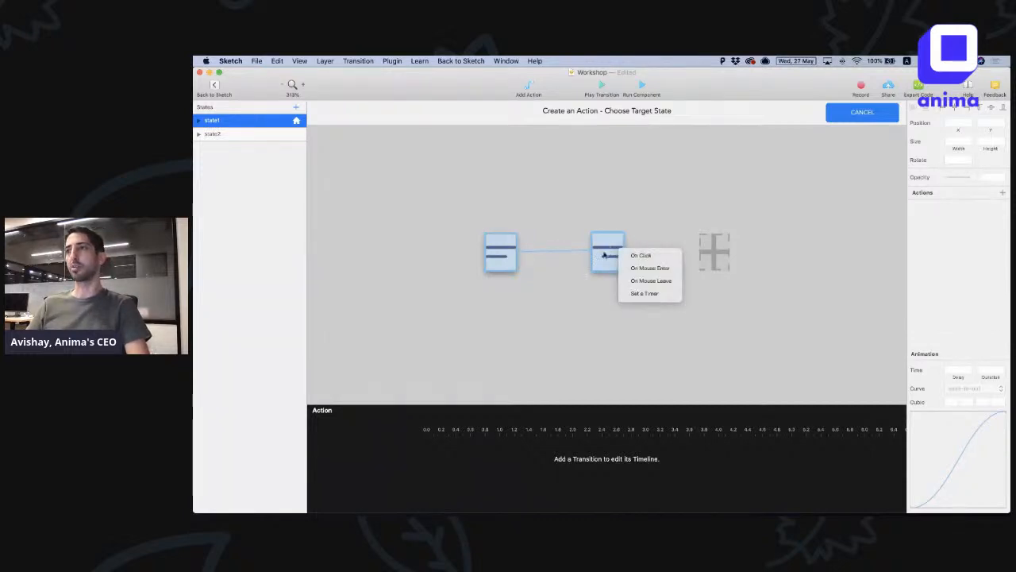
left_click(660, 273)
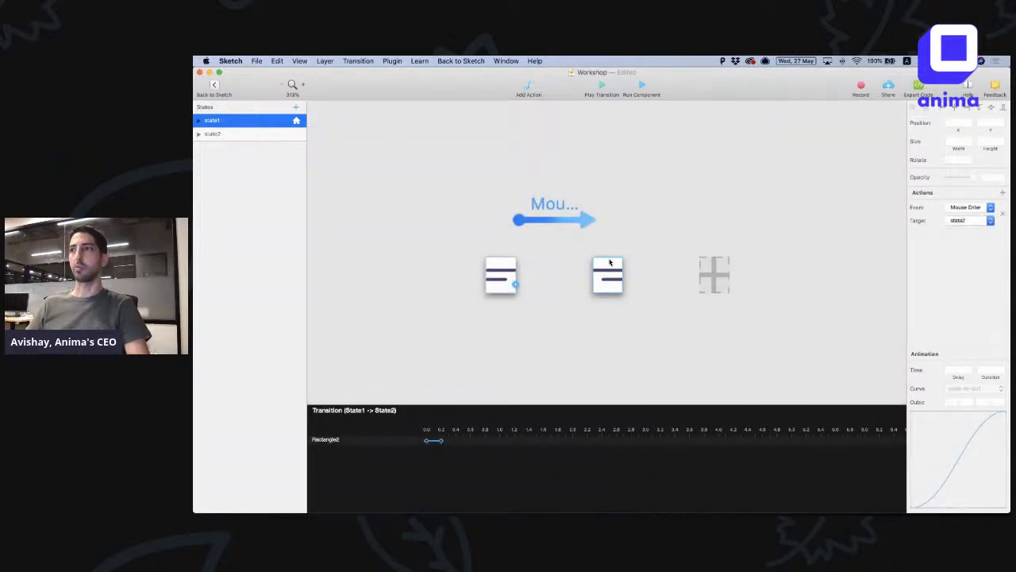
left_click_drag(624, 284, 499, 275)
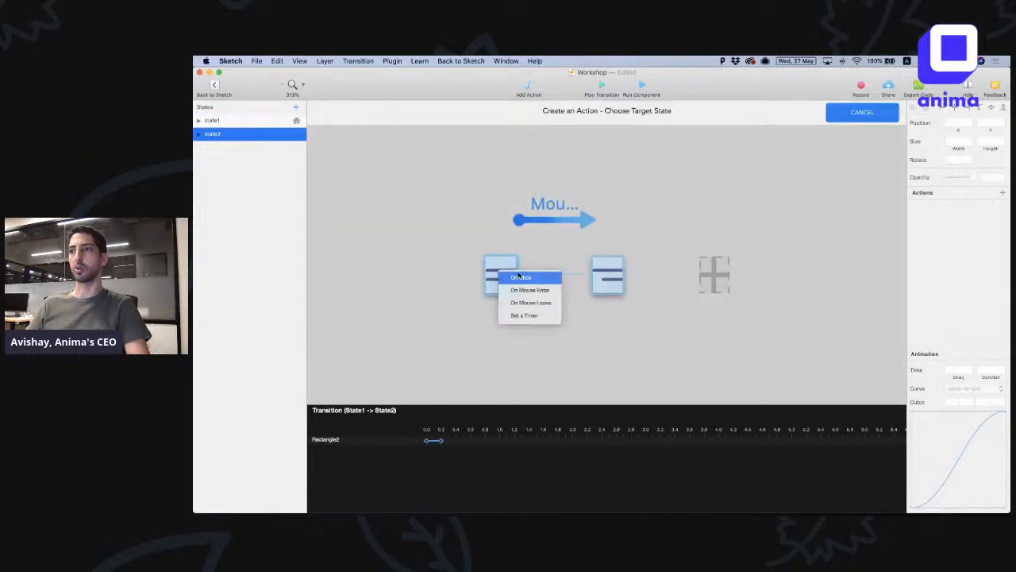
left_click(541, 309)
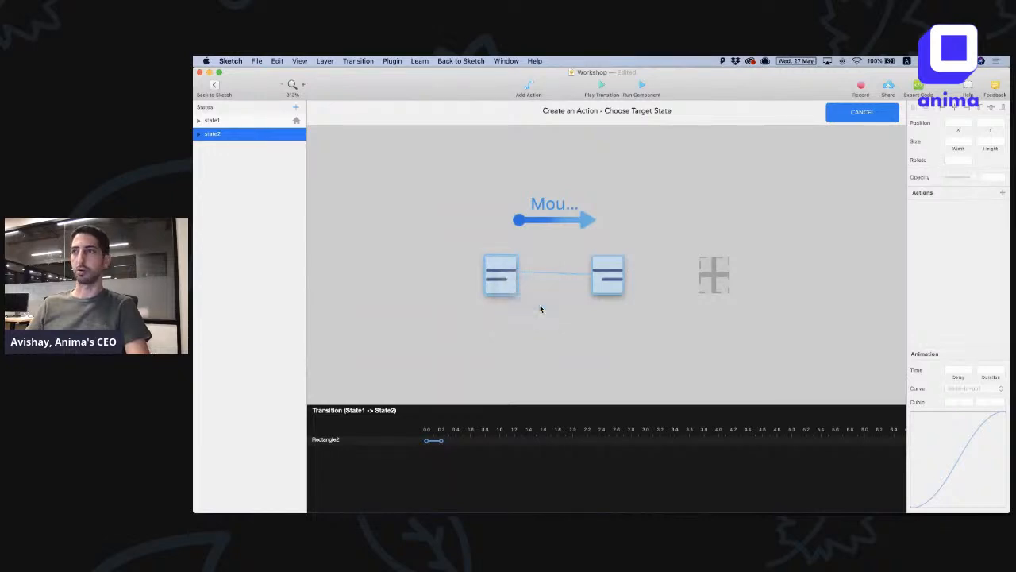
Step: Run the menu icon component at 400% zoom to test its hover animation, and return to the design
left_click(642, 88)
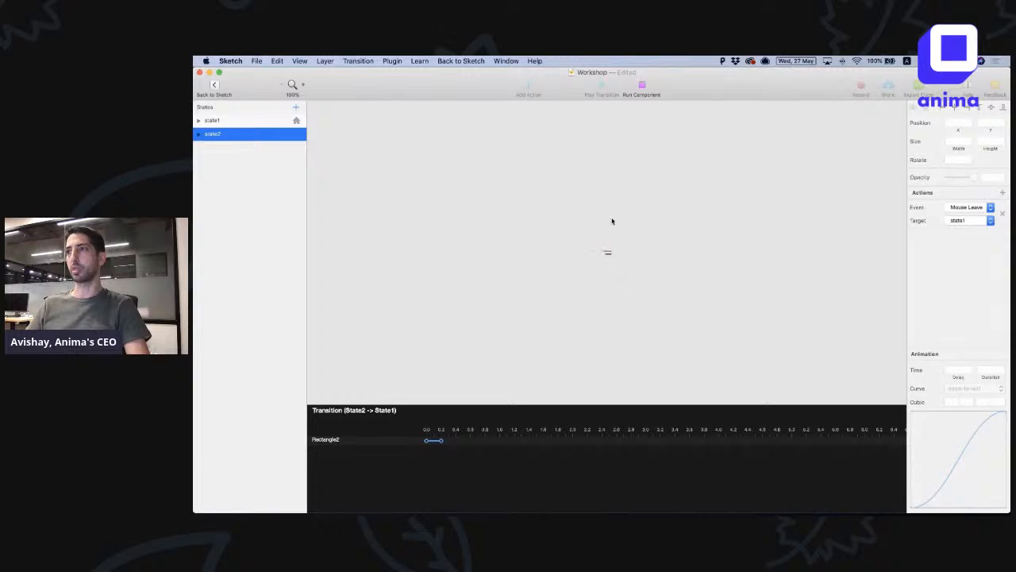
left_click(302, 84)
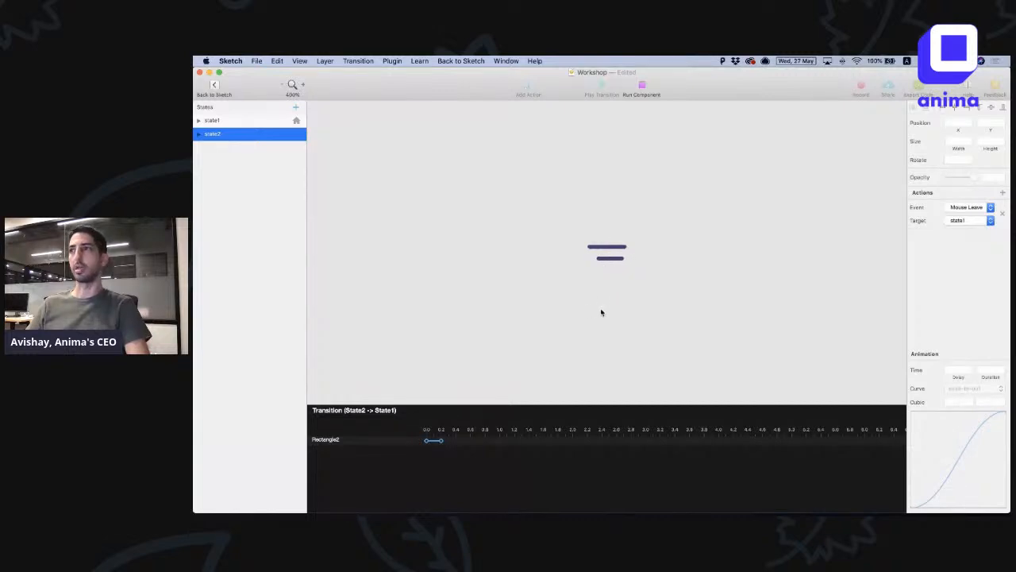
left_click(214, 85)
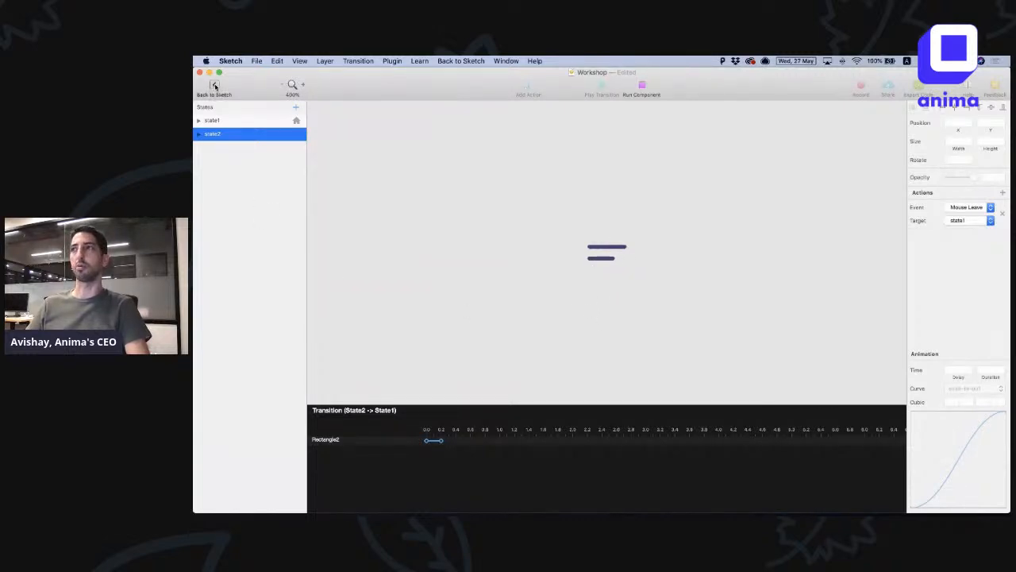
left_click(211, 85)
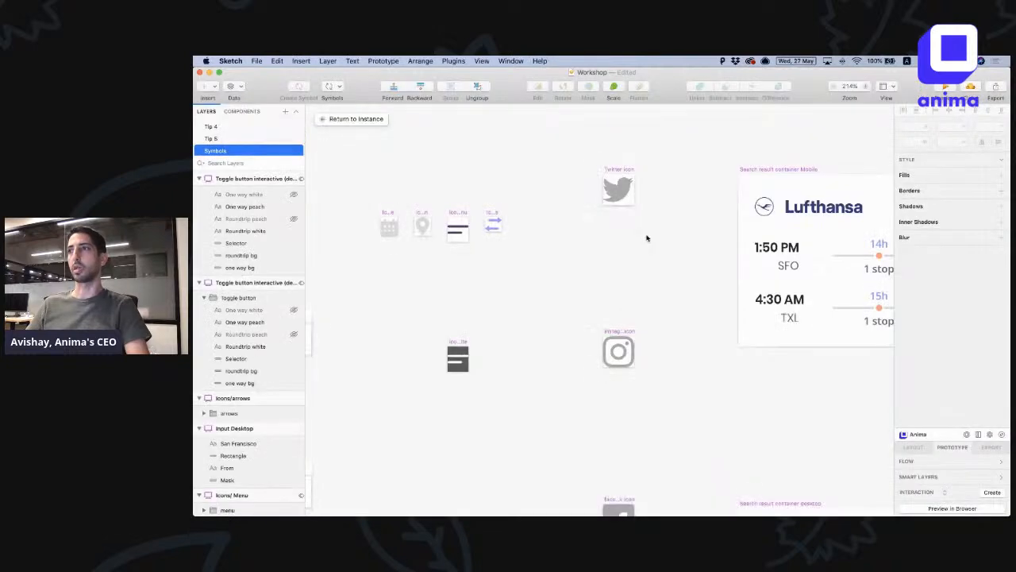
Step: Return to the menu icon instance on the mobile Home artboard, preview that screen, and close the preview
left_click(330, 119)
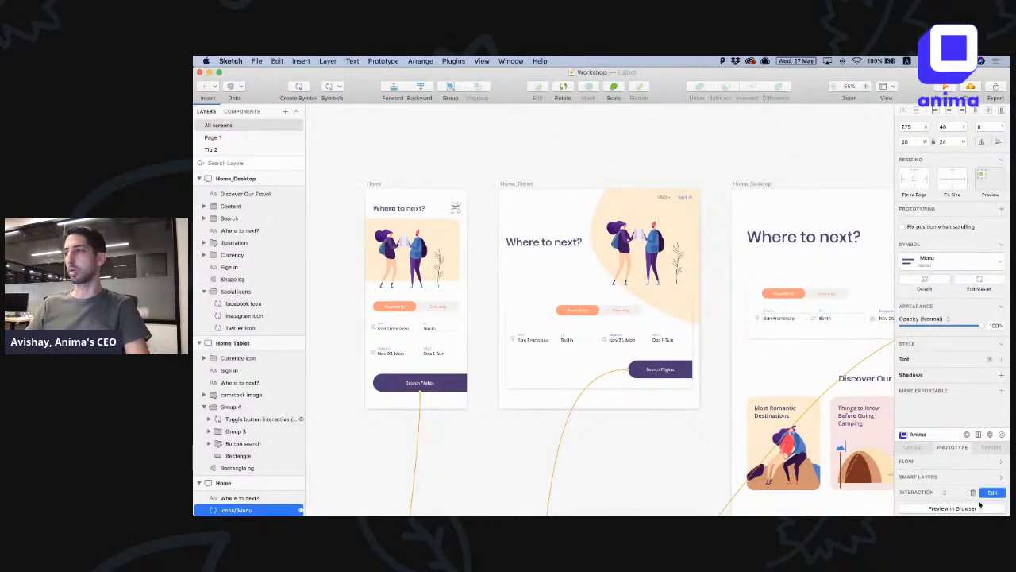
left_click(974, 509)
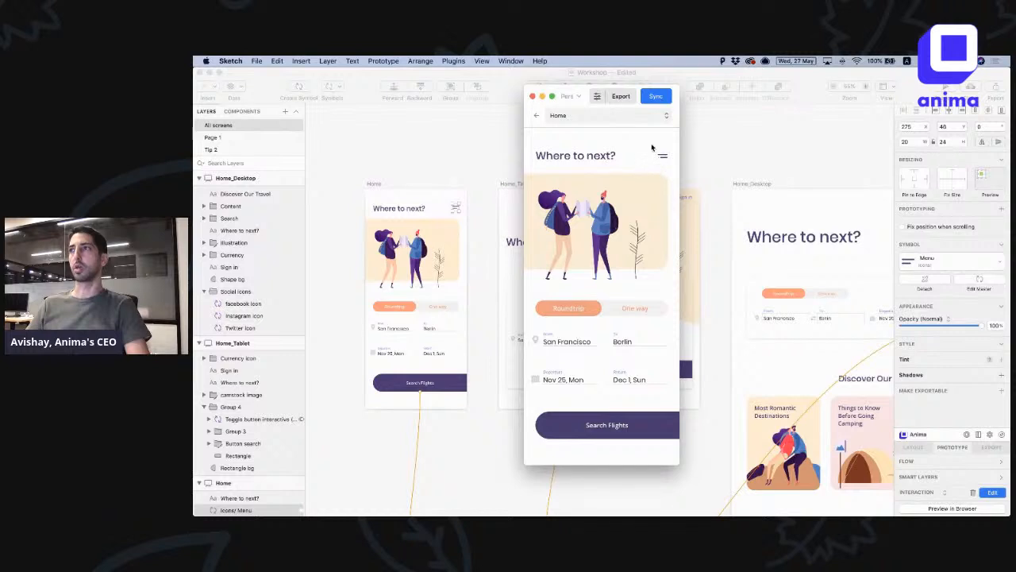
left_click(533, 96)
Step: Open the interaction of the mobile Home search form and examine the toggle's Selector and One way labels in state1 and state2
left_click(435, 345)
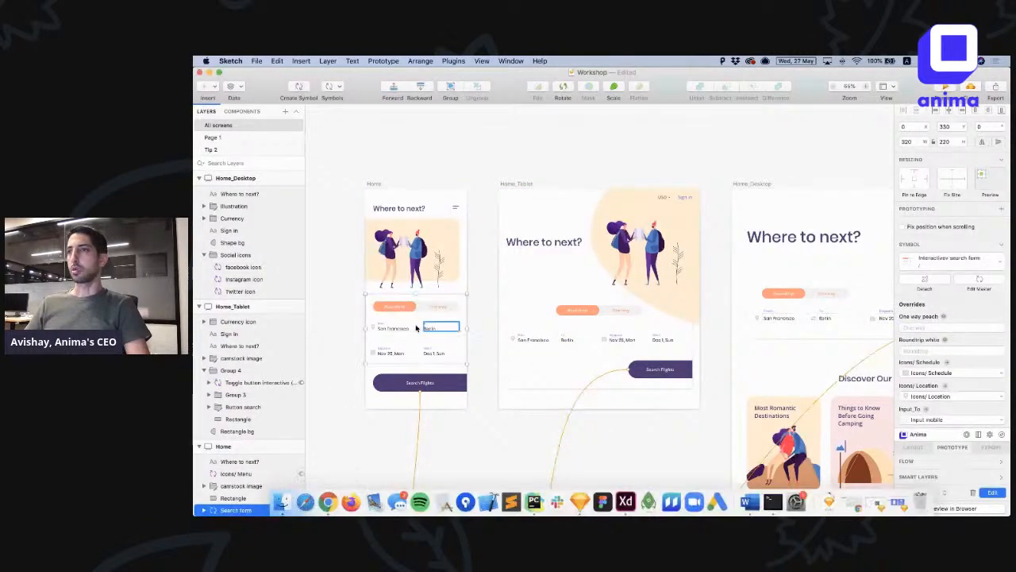
left_click(995, 492)
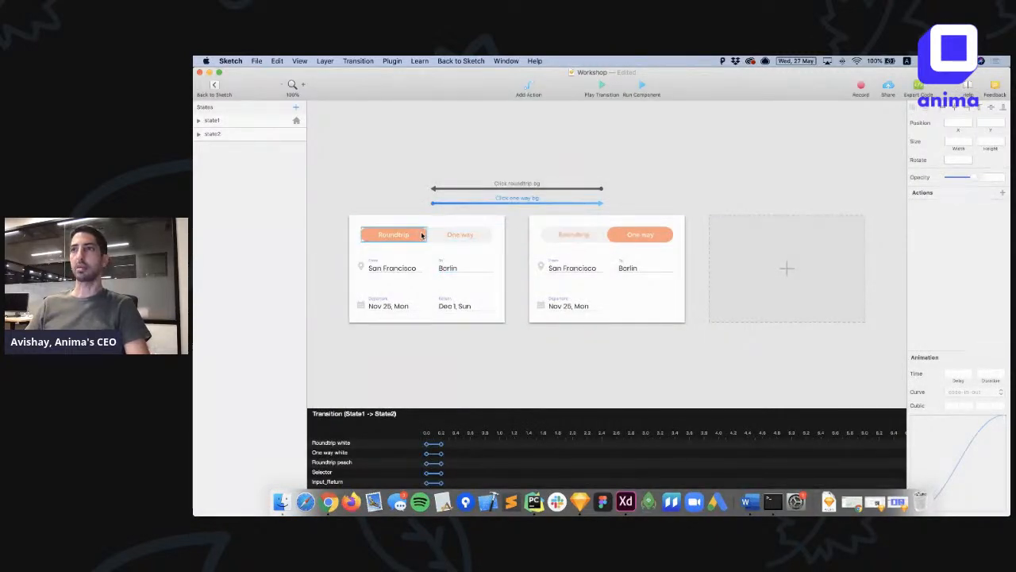
left_click(422, 235)
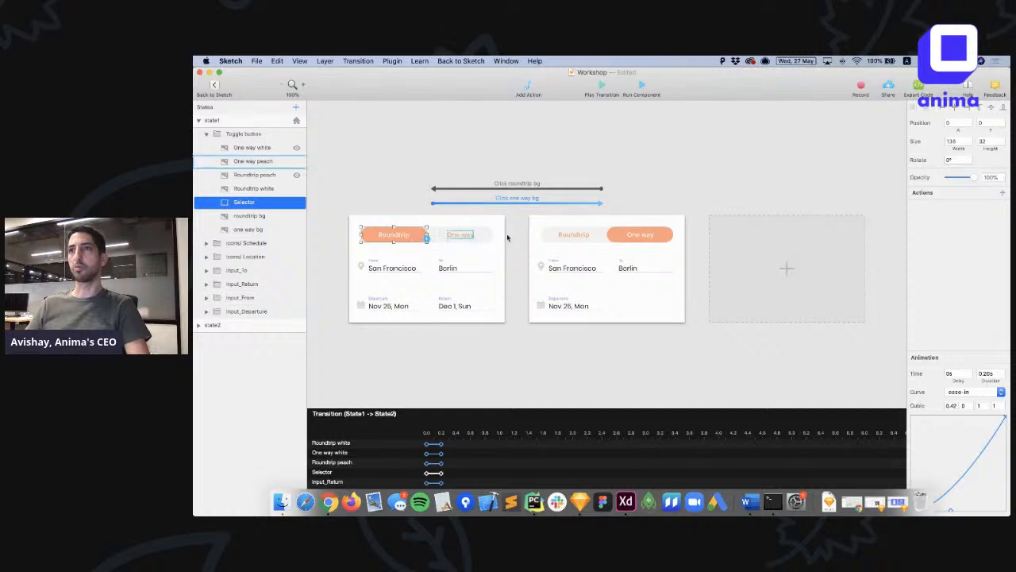
left_click(610, 236)
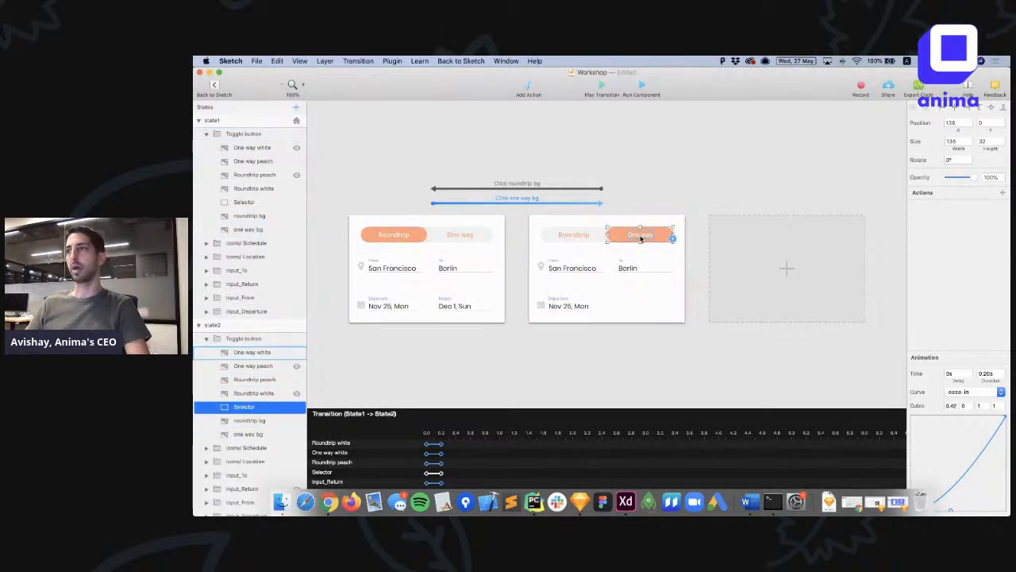
left_click(640, 235)
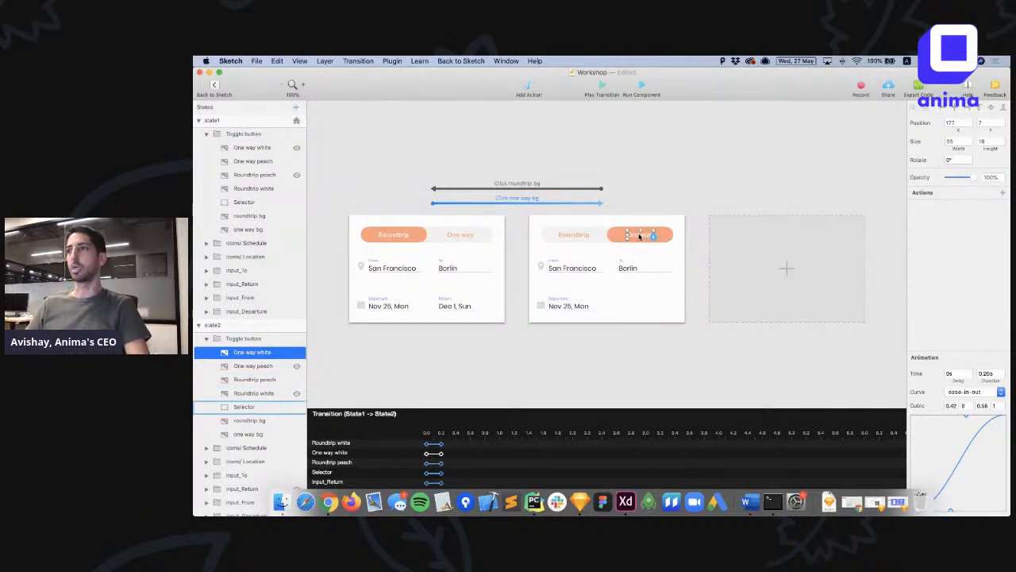
left_click(468, 238)
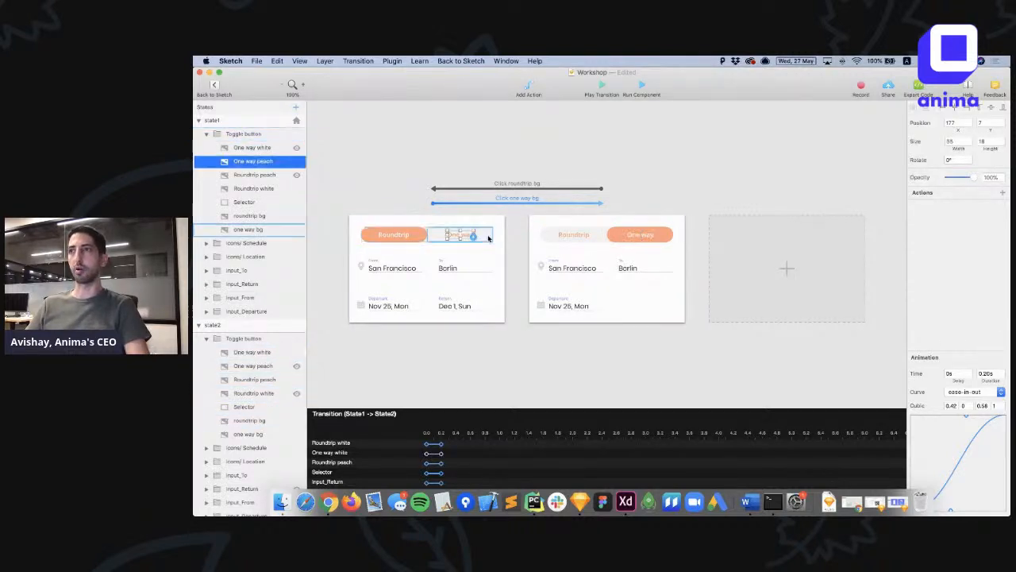
left_click(631, 236)
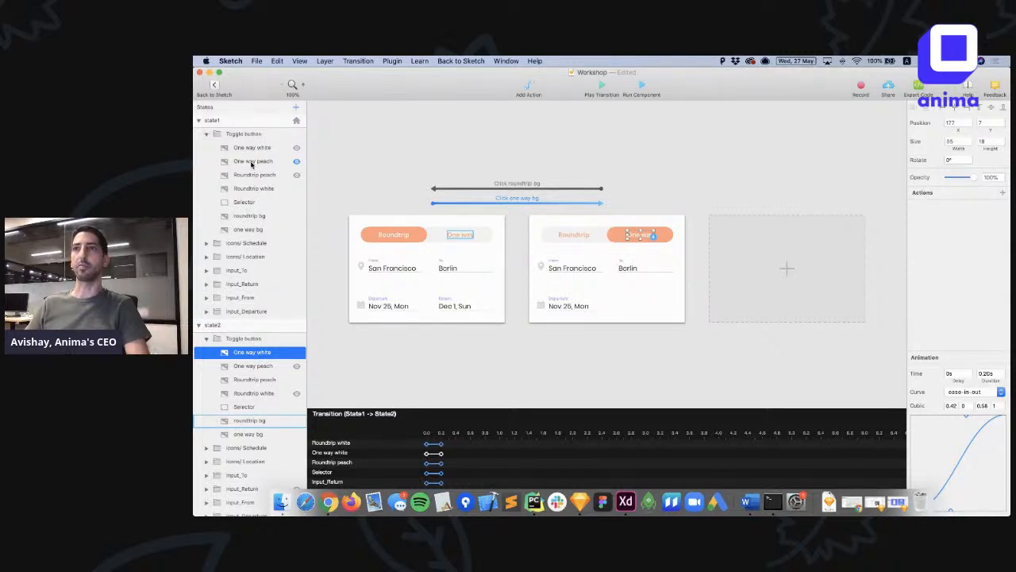
Step: Hide and show the One way peach label in state1, and return to the design with nothing selected
left_click(299, 163)
left_click(298, 163)
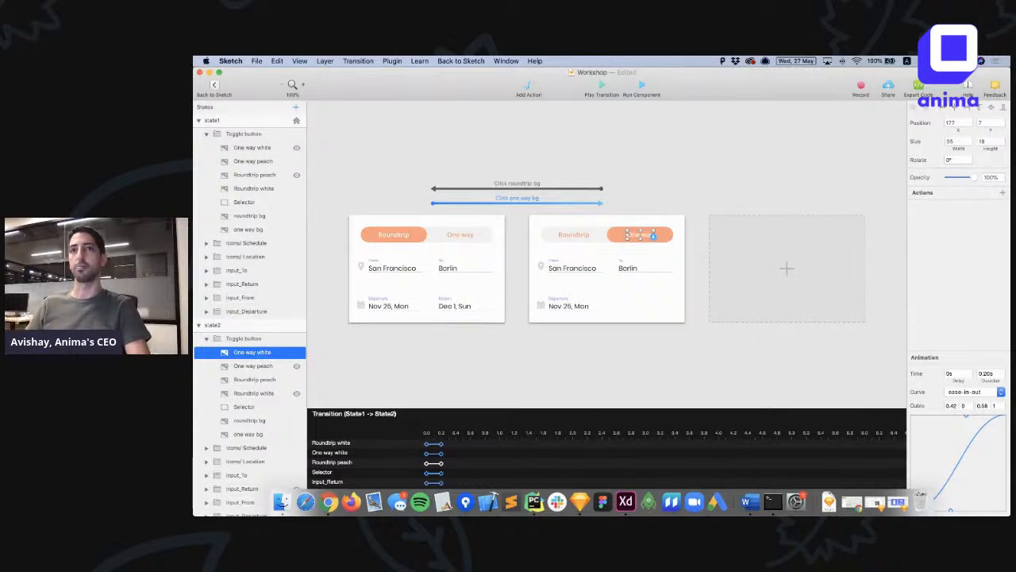
left_click(215, 86)
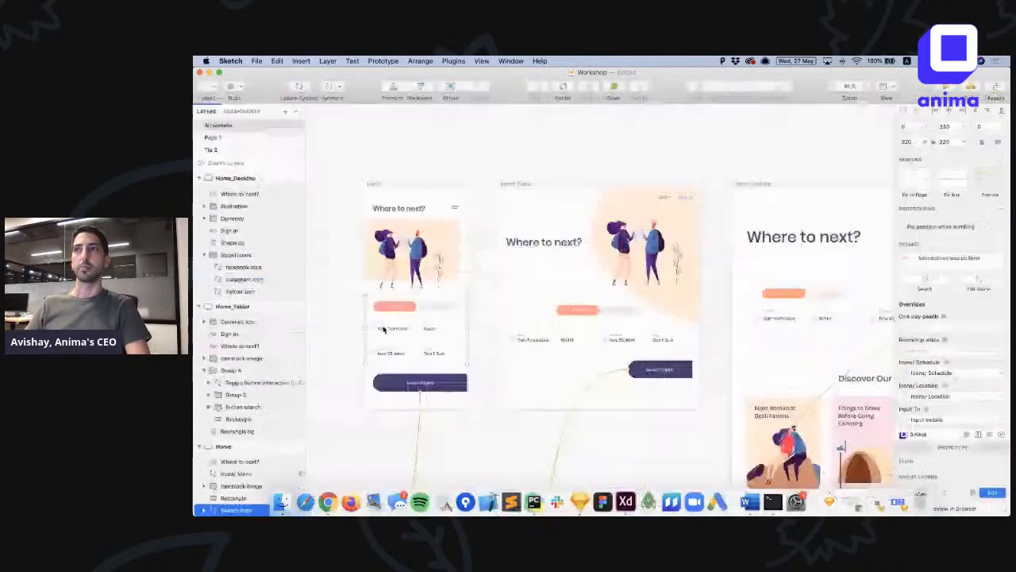
left_click(557, 134)
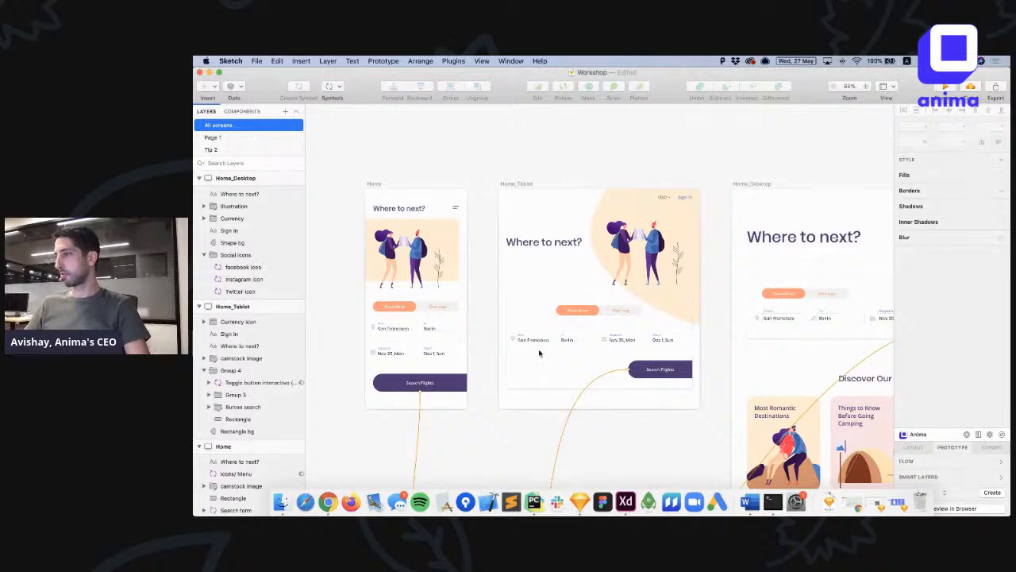
Step: Switch to the Live session coupon document and show Anima's export options for code, specs and hosting
left_click(879, 505)
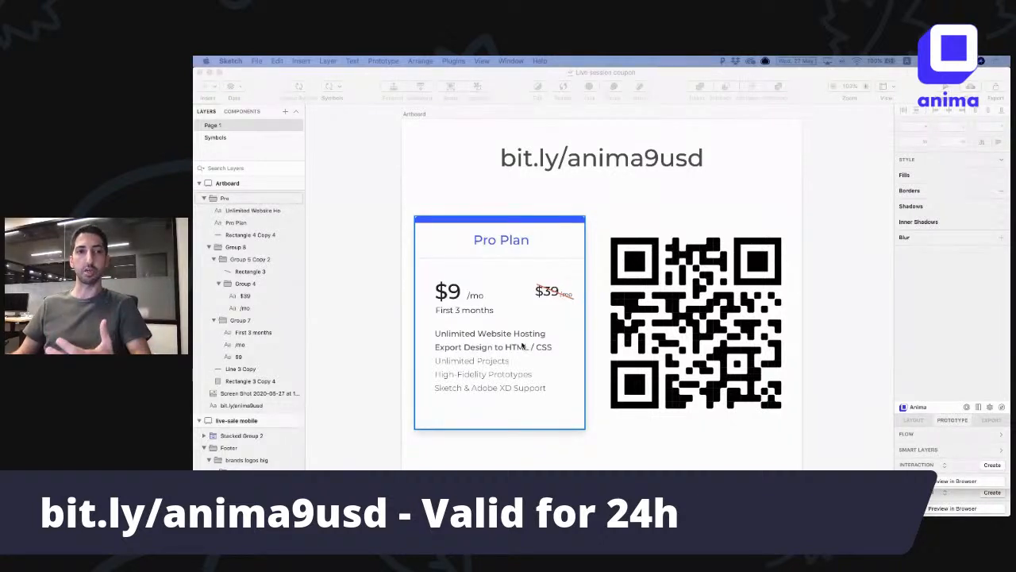
left_click(990, 420)
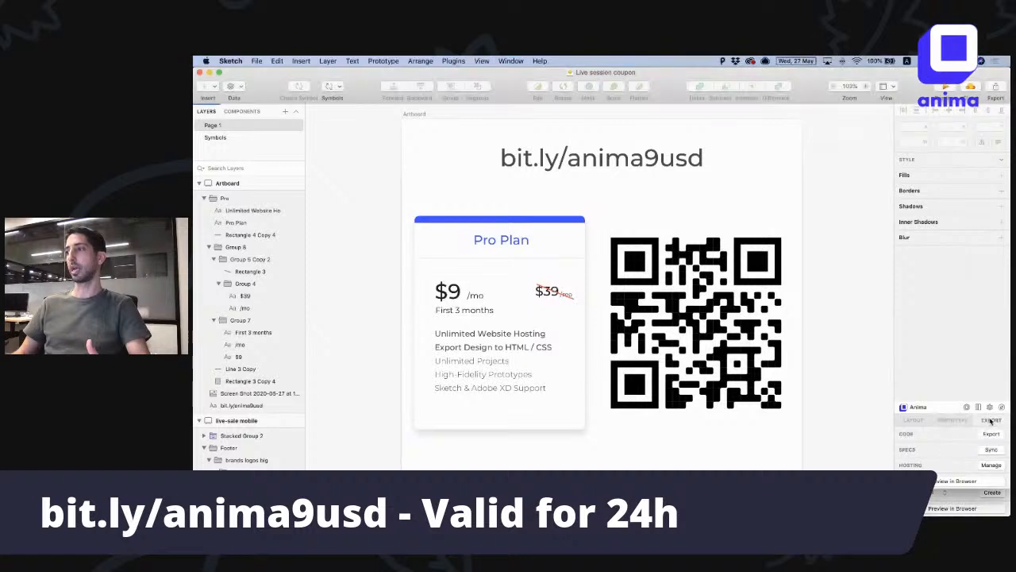